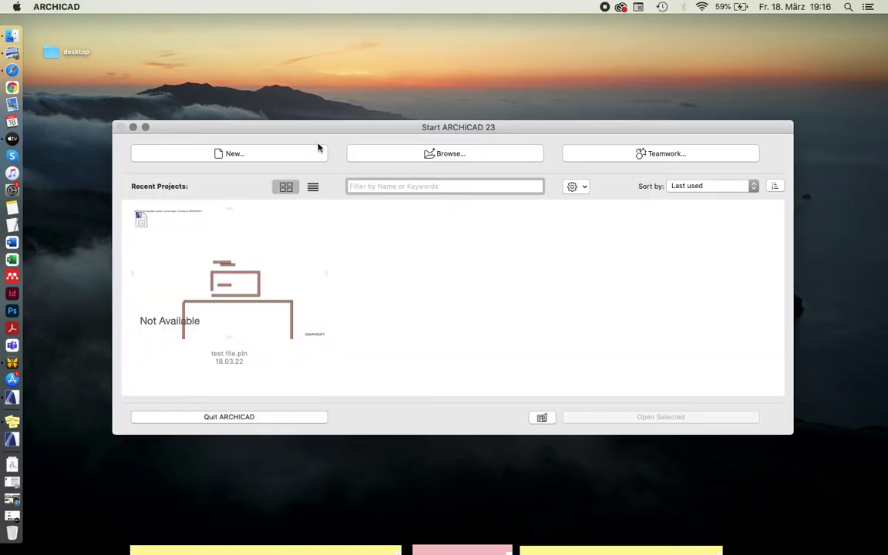
Step: Begin a new project based on the template ARCHICAD 23 Template.tpl
left_click_drag(337, 131, 327, 35)
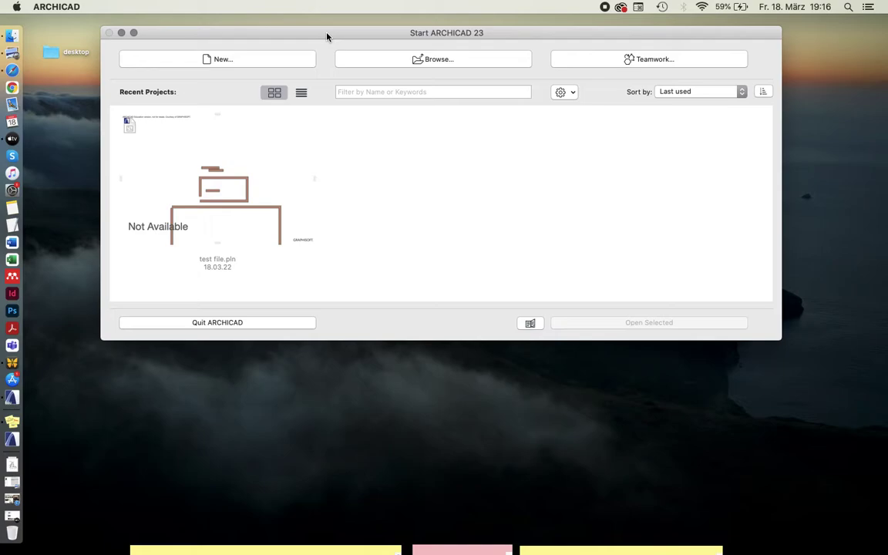
left_click_drag(327, 35, 335, 78)
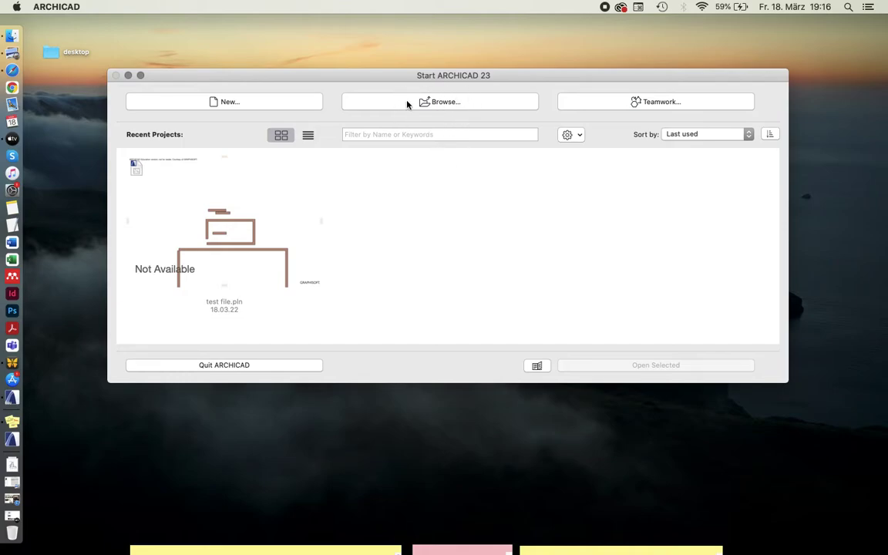
left_click(229, 108)
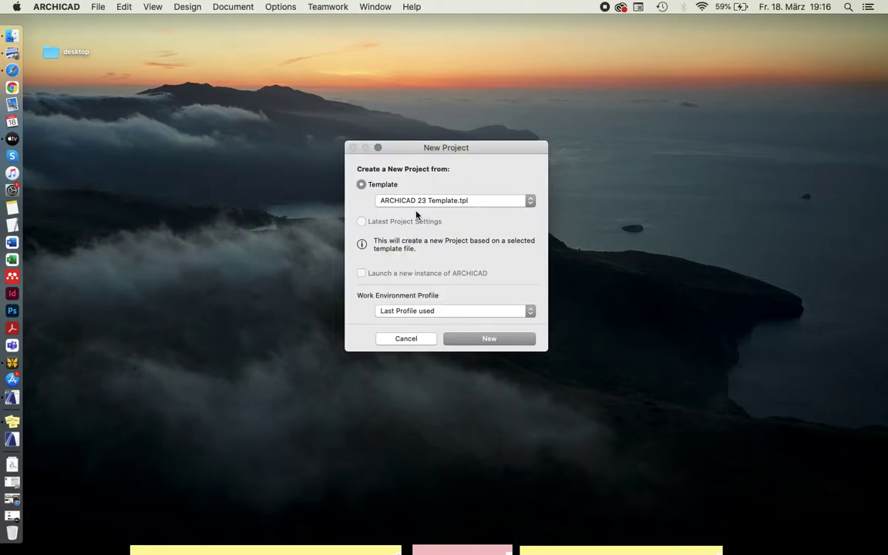
left_click_drag(474, 153, 463, 118)
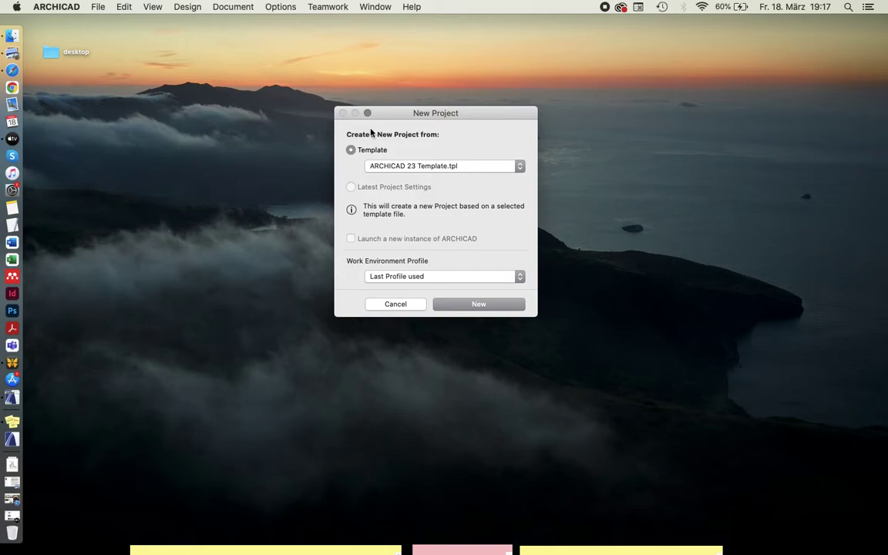
left_click(387, 283)
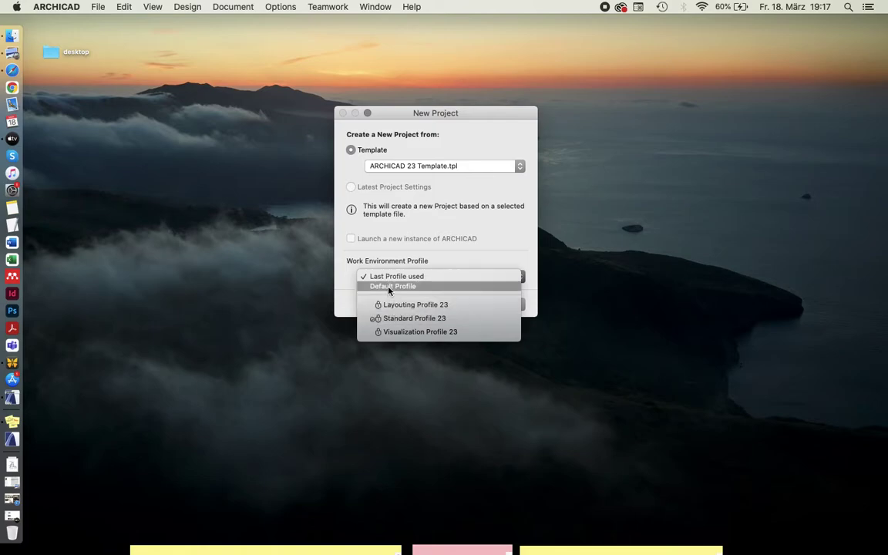
key("Escape")
left_click(393, 275)
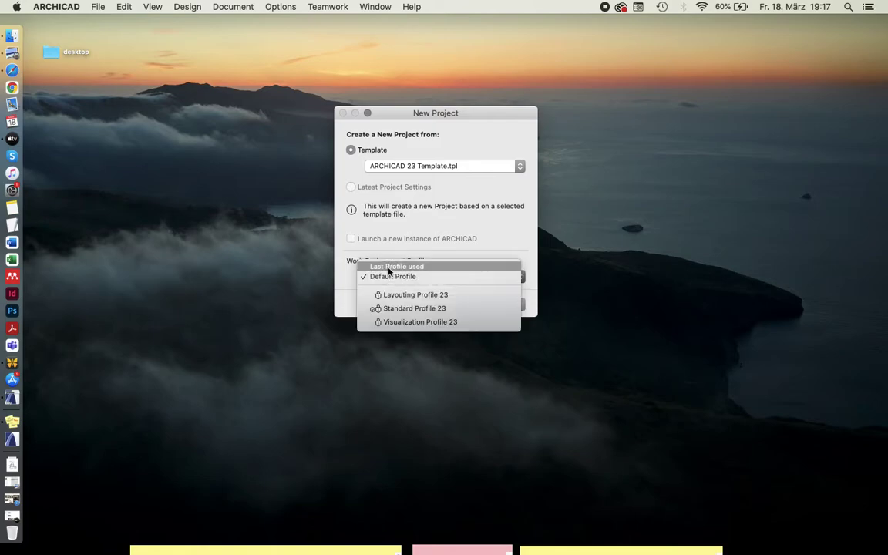
left_click(389, 272)
left_click(389, 273)
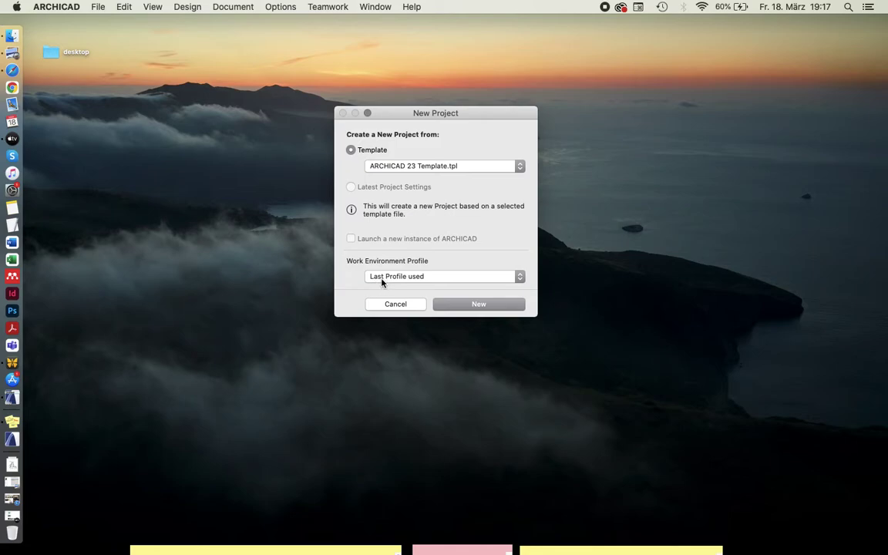
left_click(382, 279)
left_click(382, 288)
Step: Set the work environment profile to Last Profile used and create the new project from the ARCHICAD 23 template
left_click(380, 279)
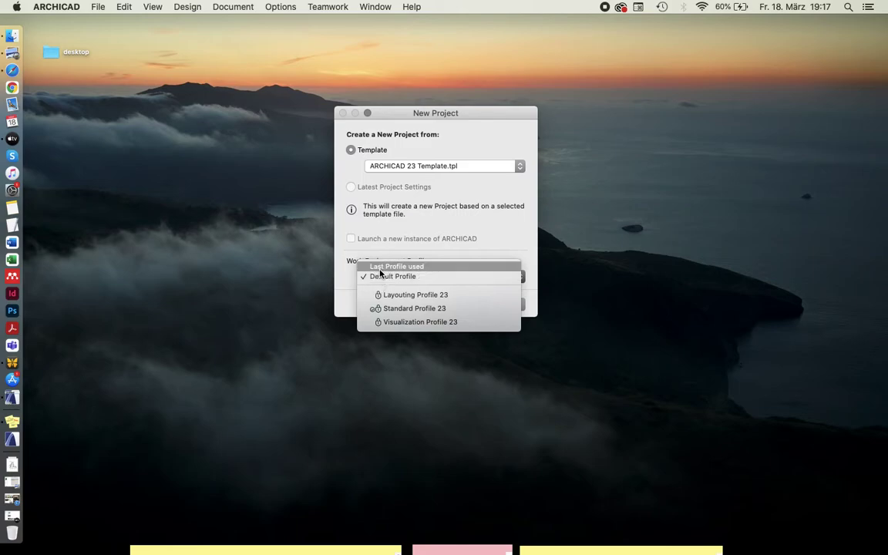
left_click(382, 267)
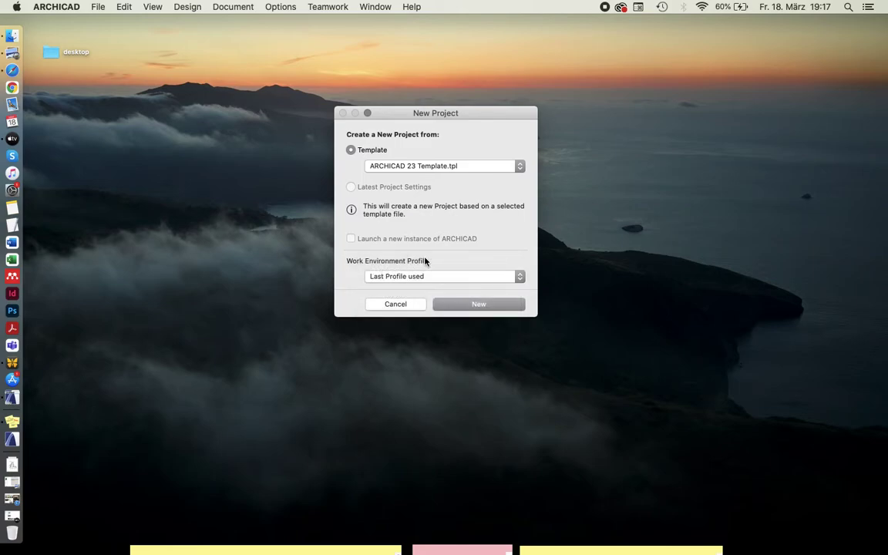
left_click(445, 307)
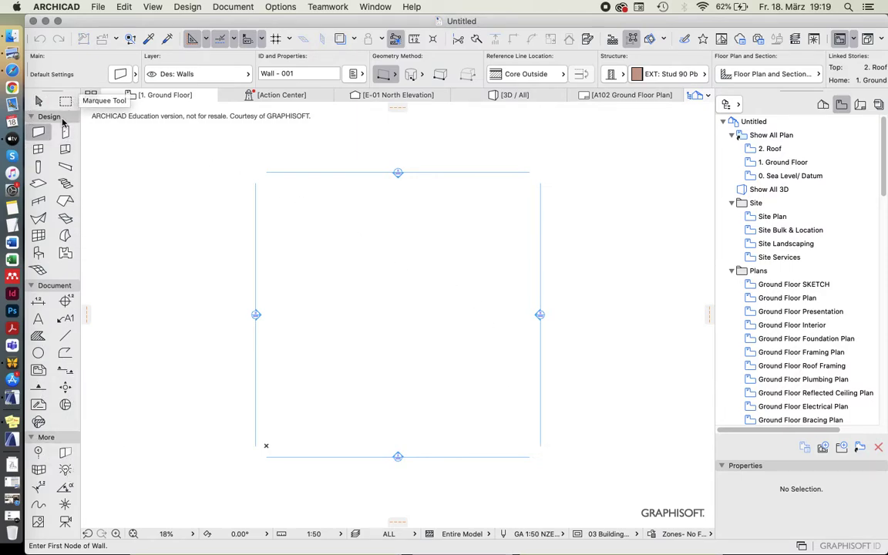
Step: Look through the default settings of the stair, object, dimension, line, fill, text, camera and lamp tools
left_click(65, 202)
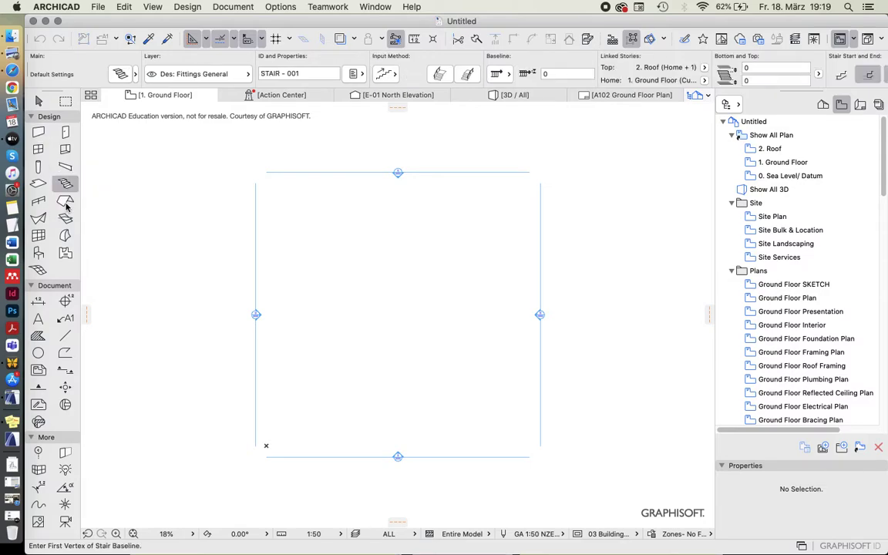
left_click(65, 185)
left_click(39, 254)
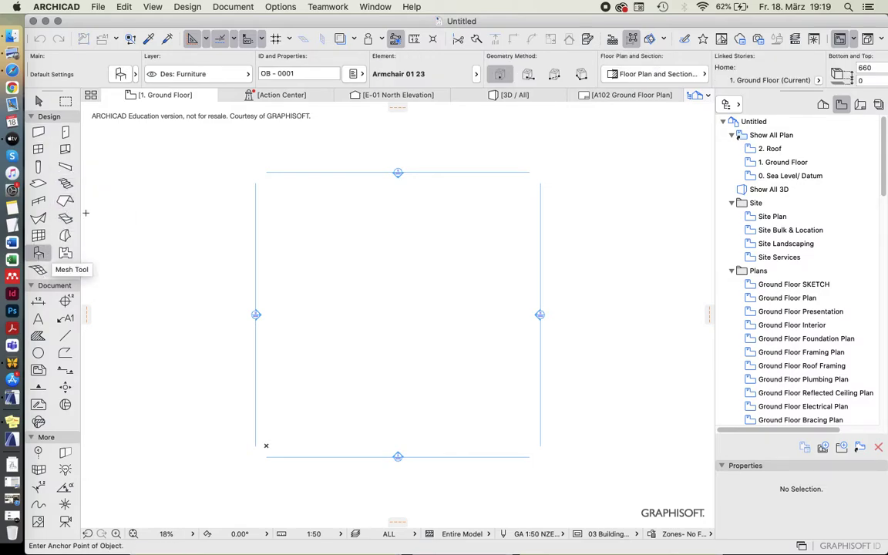
left_click(40, 305)
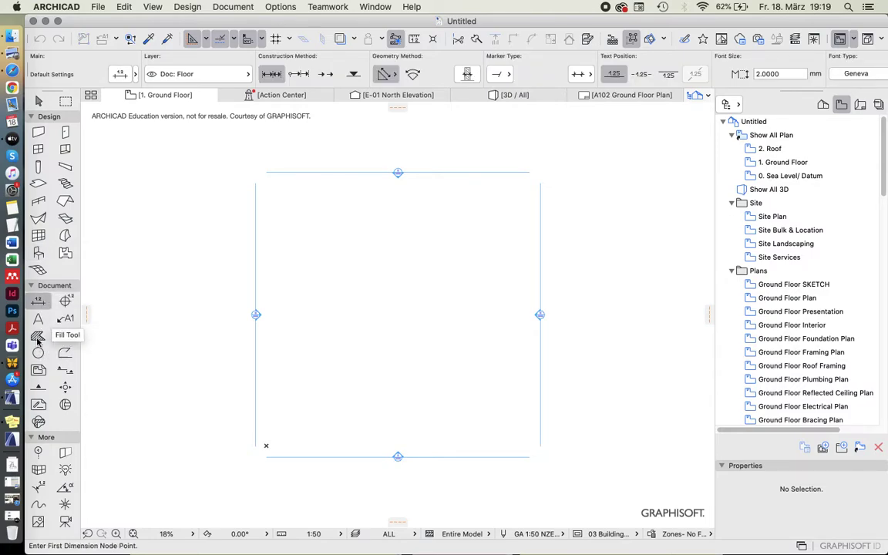
left_click(58, 339)
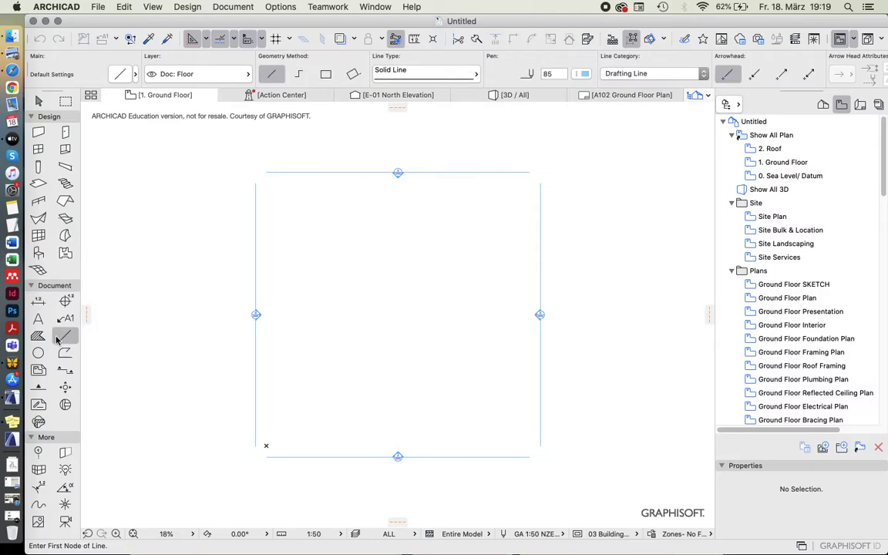
left_click(37, 336)
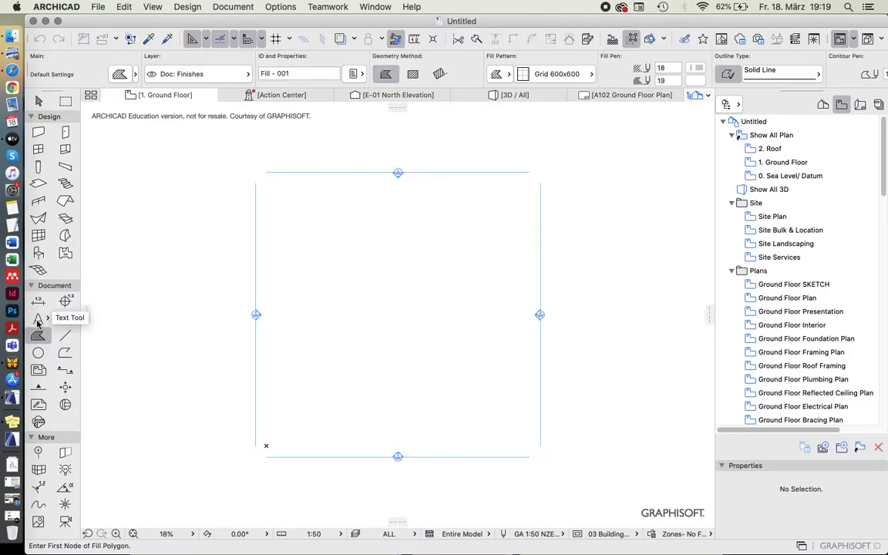
left_click(37, 321)
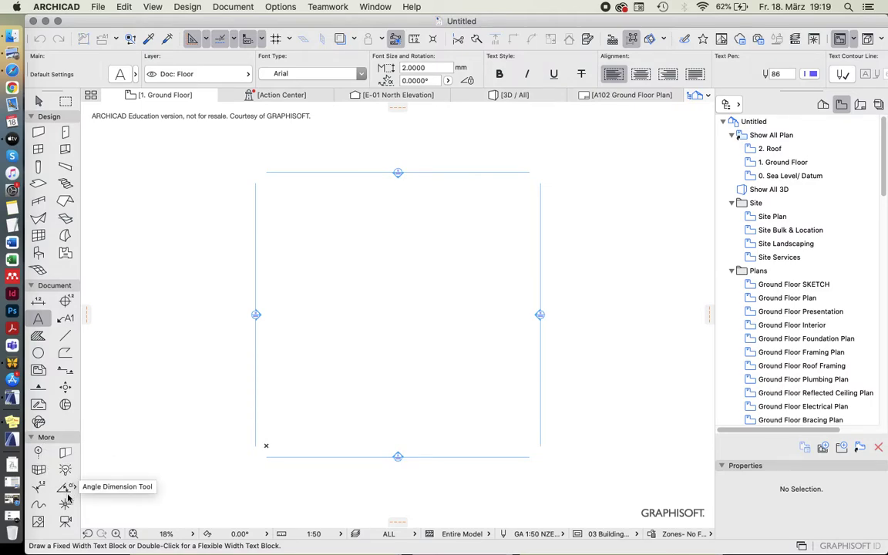
left_click(66, 521)
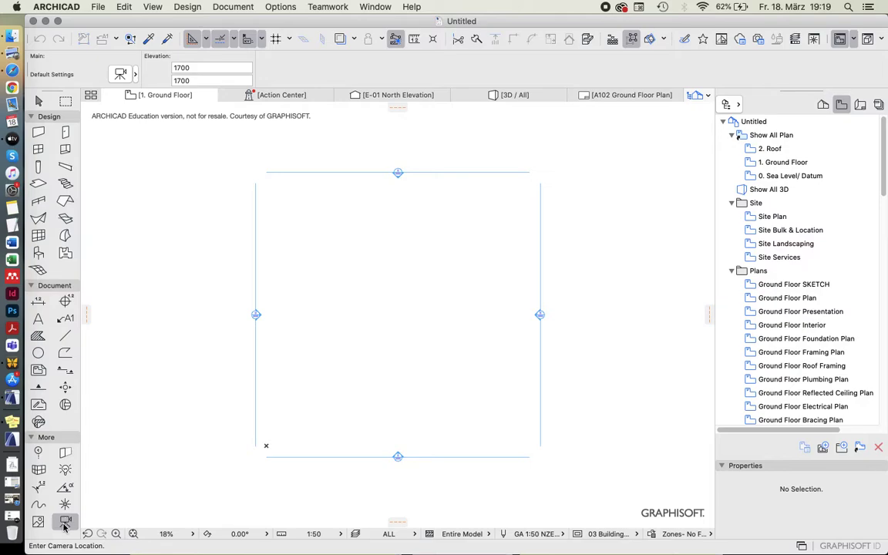
left_click(65, 470)
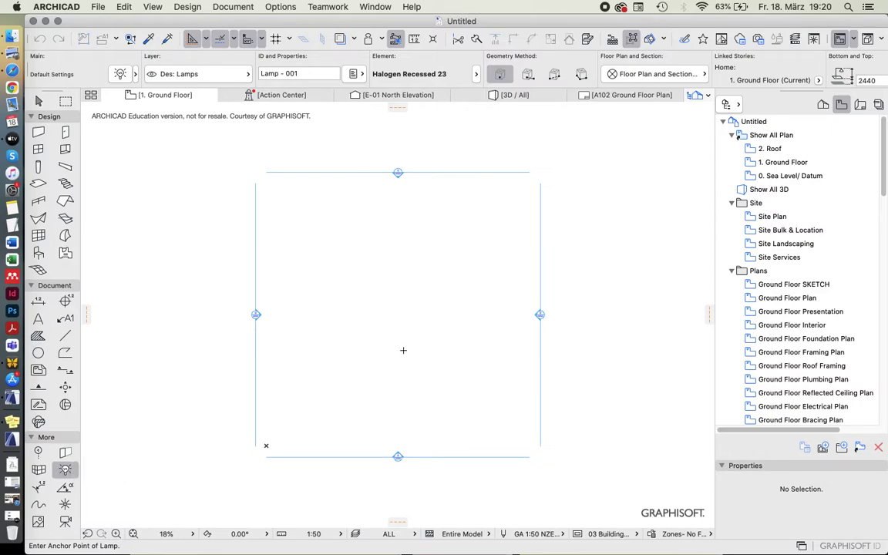
key("Escape")
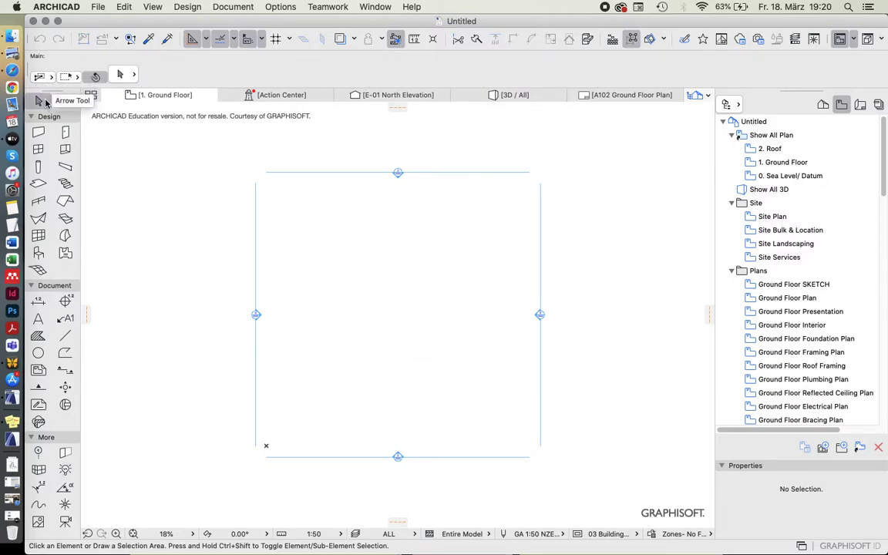
Step: Select all four elevation markers around the ground floor plan and delete them
left_click(420, 192)
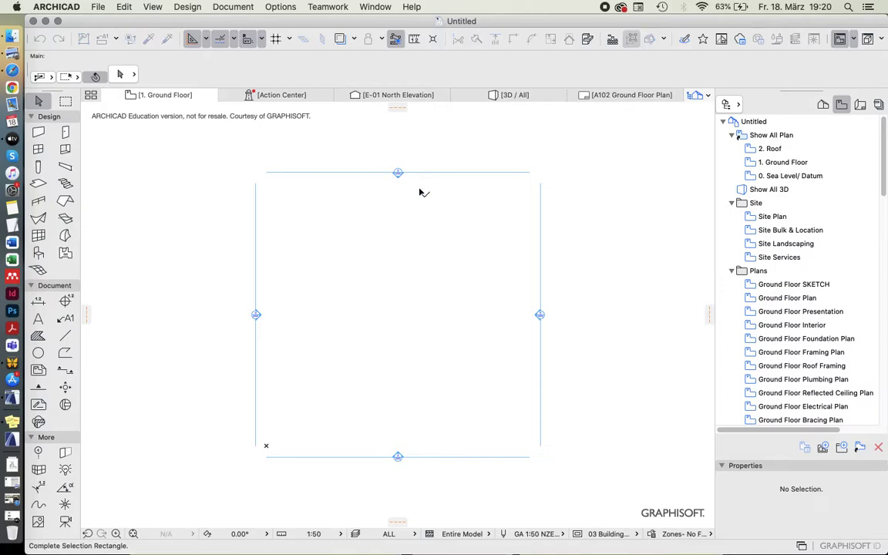
left_click_drag(420, 190, 453, 216)
left_click(313, 214)
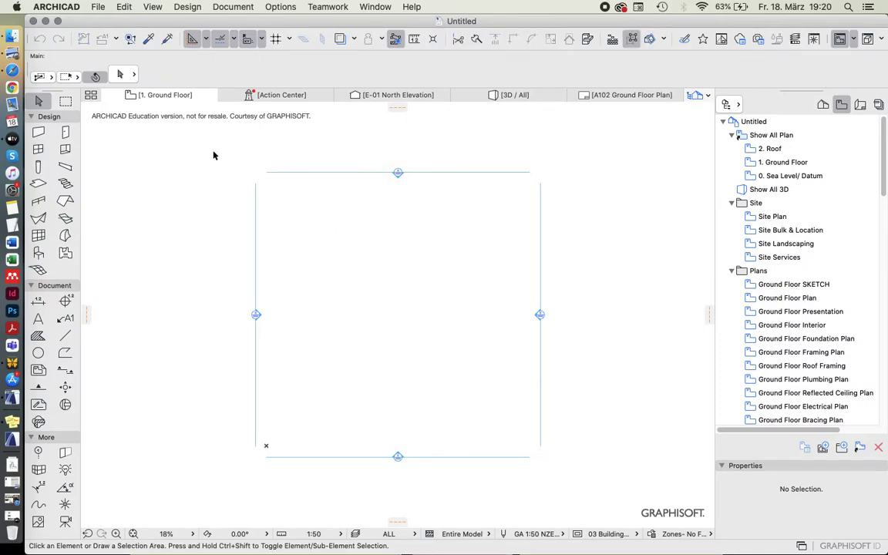
left_click(214, 156)
left_click(583, 385)
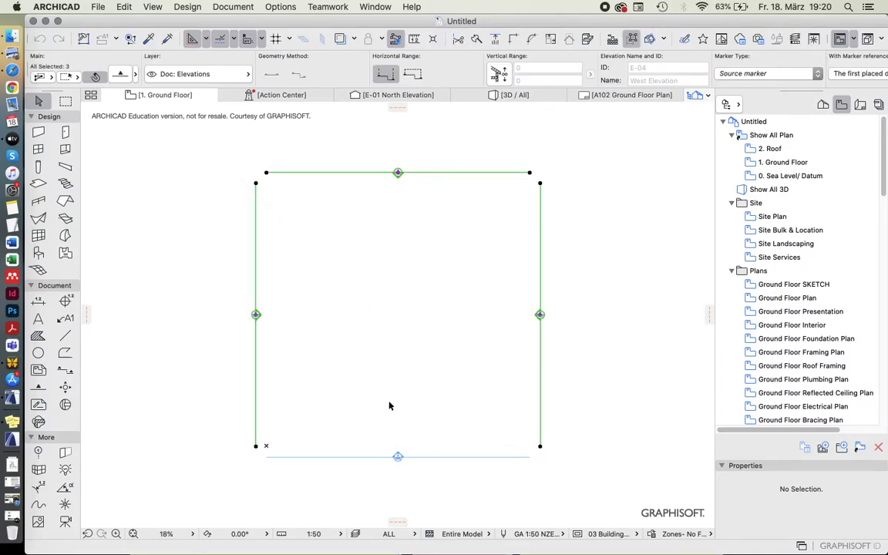
left_click(369, 421, "shift")
left_click(414, 470, "shift")
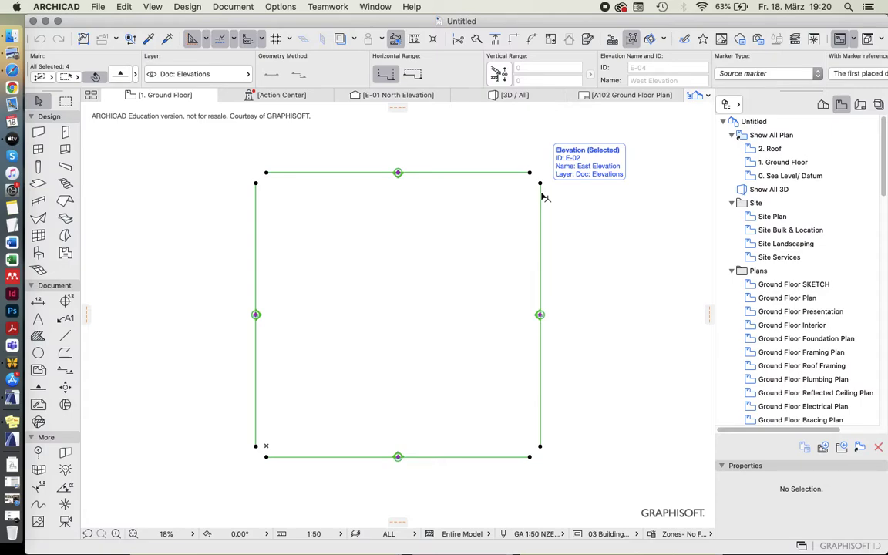
key("Delete")
left_click(541, 216)
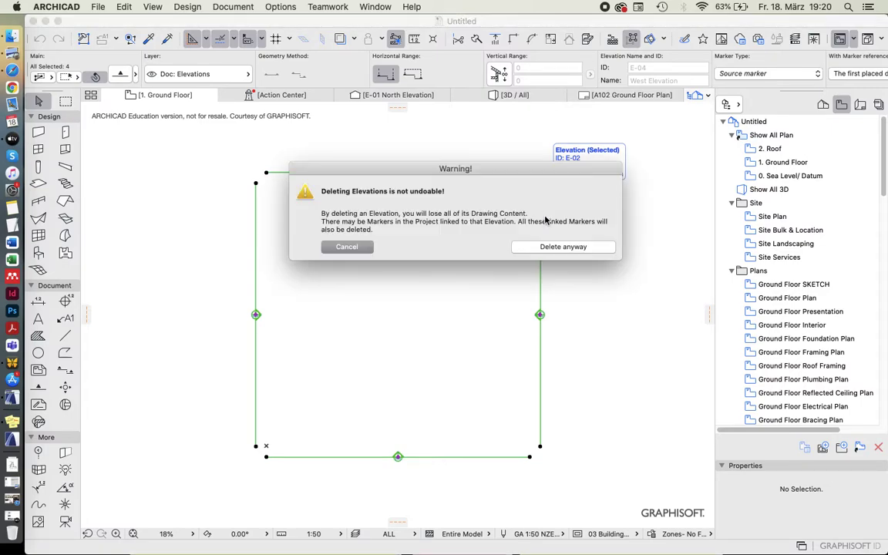
left_click(544, 247)
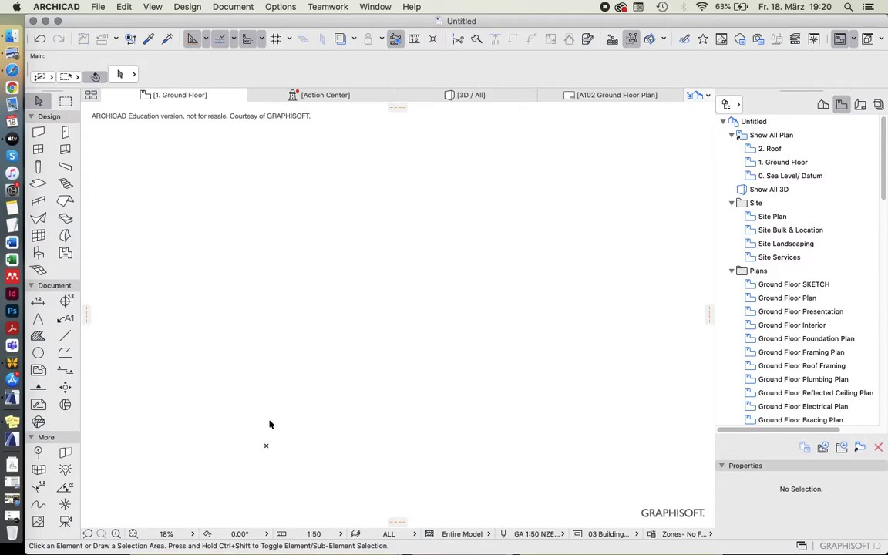
Step: Compare the default settings offered for the Wall and Roof tools and examine the full range of wall options
left_click(39, 134)
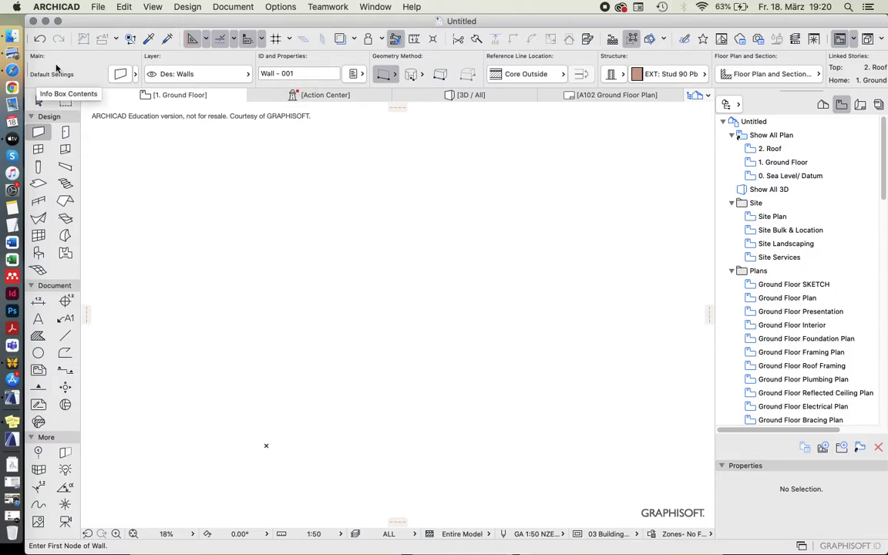
left_click(65, 199)
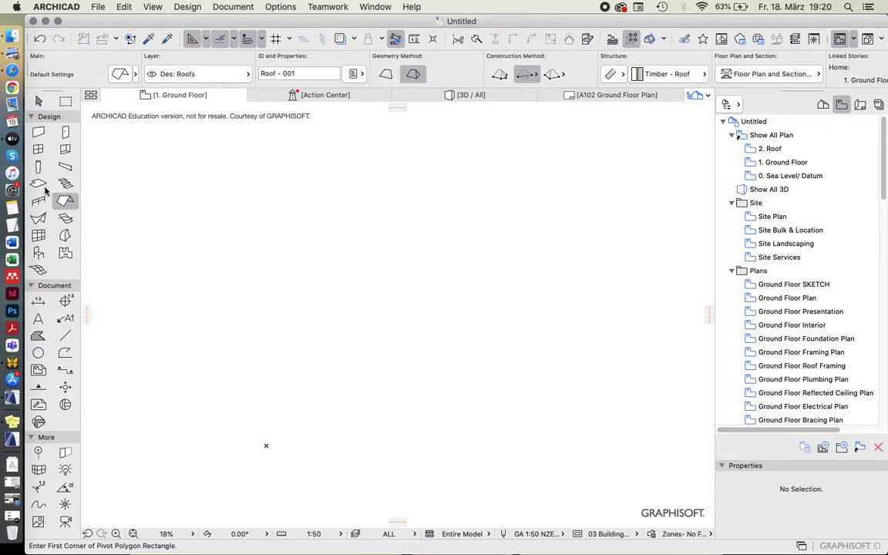
left_click(38, 132)
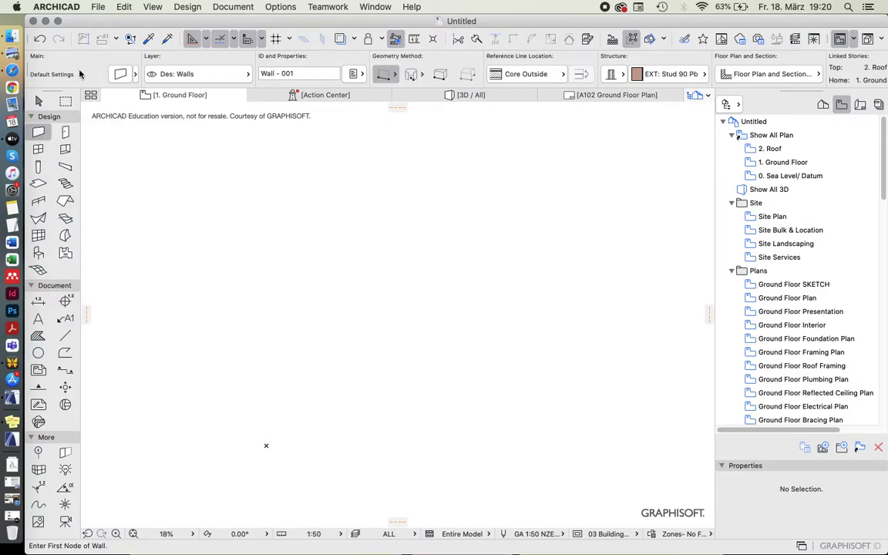
scroll(90, 72, "right", 10)
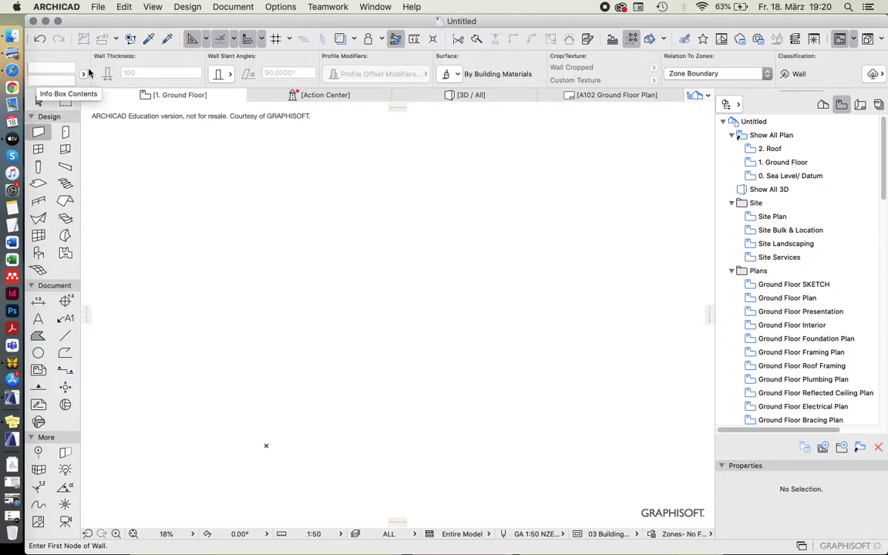
scroll(90, 72, "left", 10)
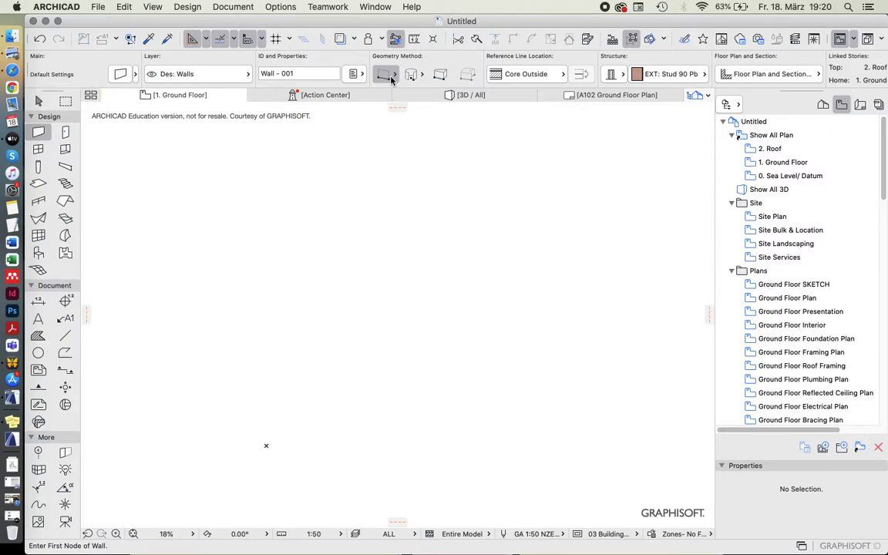
scroll(391, 80, "right", 5)
scroll(392, 80, "left", 5)
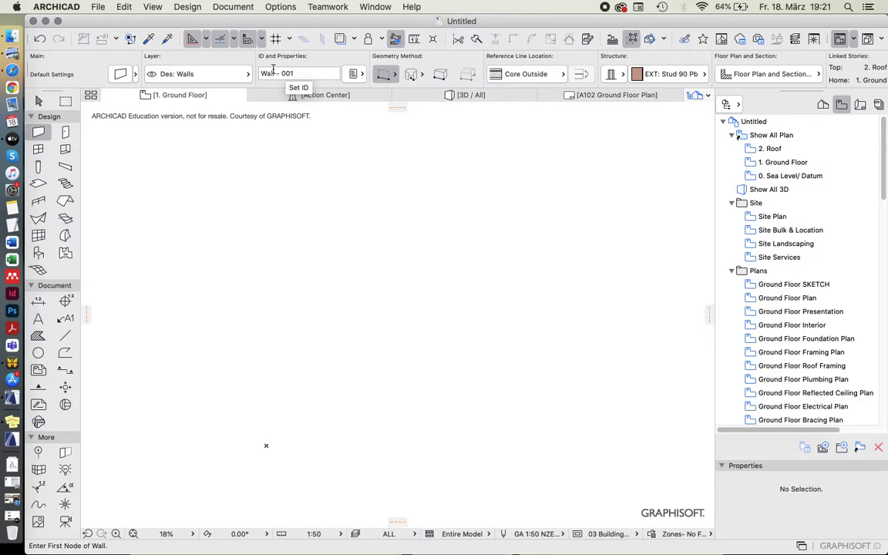
scroll(273, 69, "right", 5)
scroll(272, 69, "left", 5)
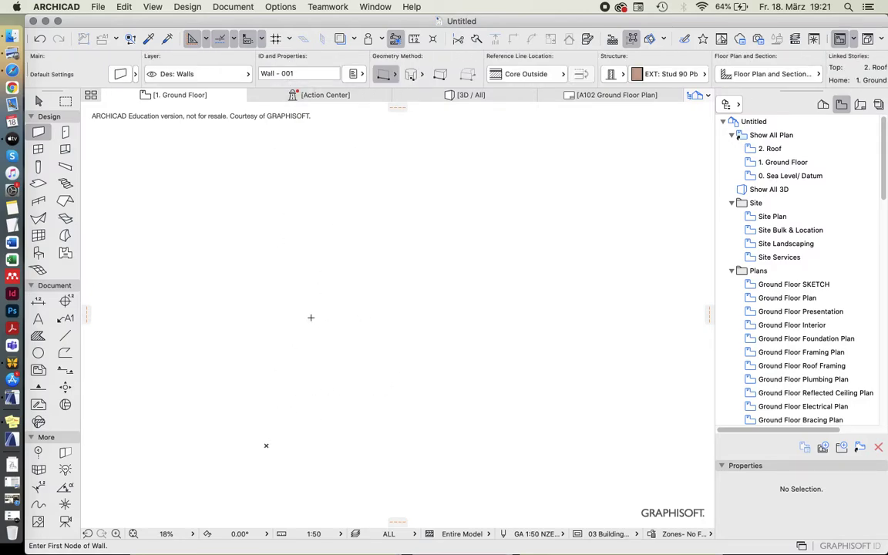
Step: Draw four EXT: Stud 90 Pb walls on the ground floor plan as a closed horizontal rectangle about 6080 mm deep
left_click(293, 383)
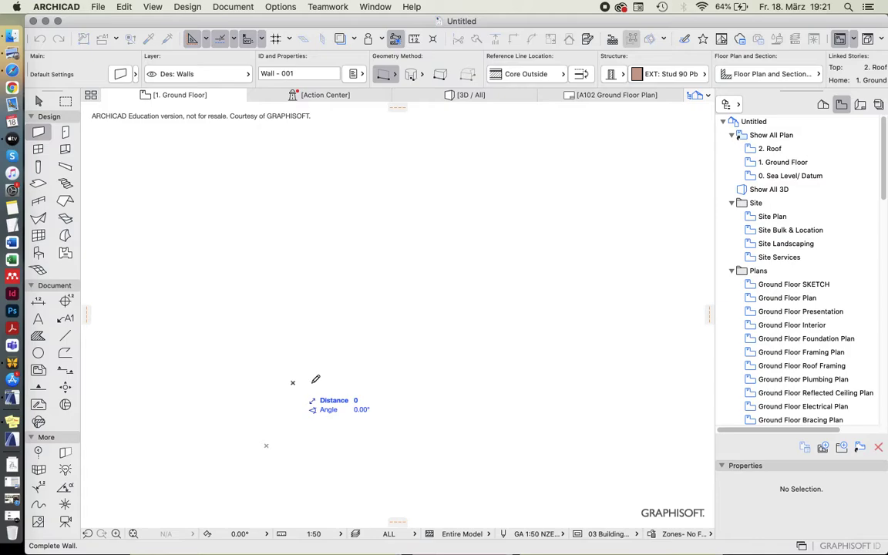
left_click(430, 383)
left_click(430, 382)
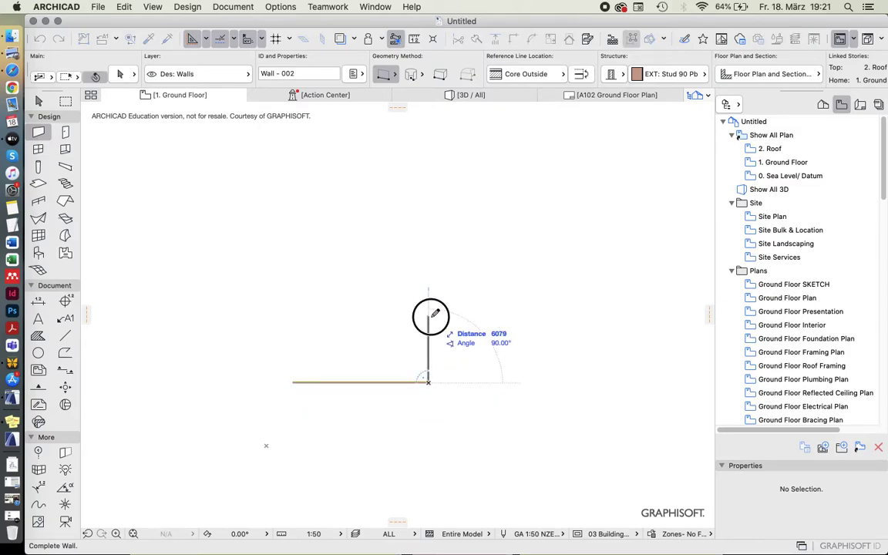
left_click(430, 316)
left_click(429, 316)
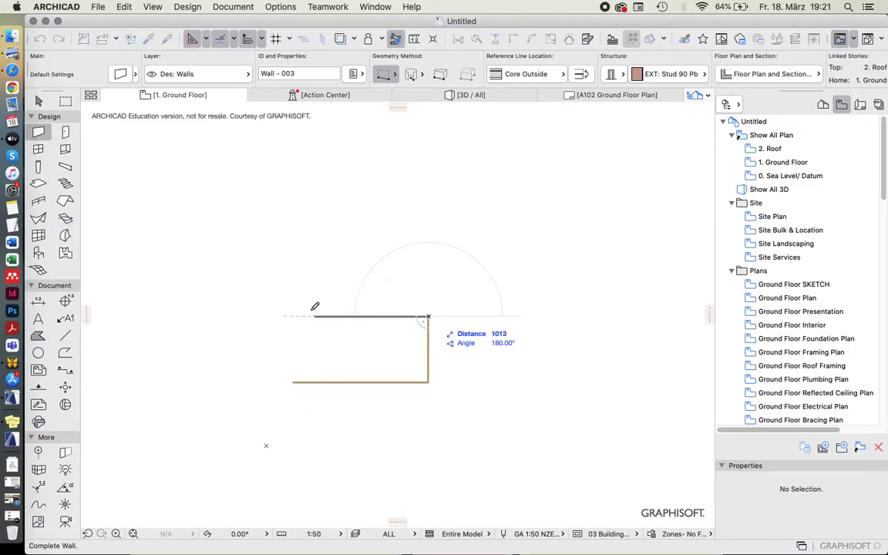
left_click(294, 379)
left_click(293, 382)
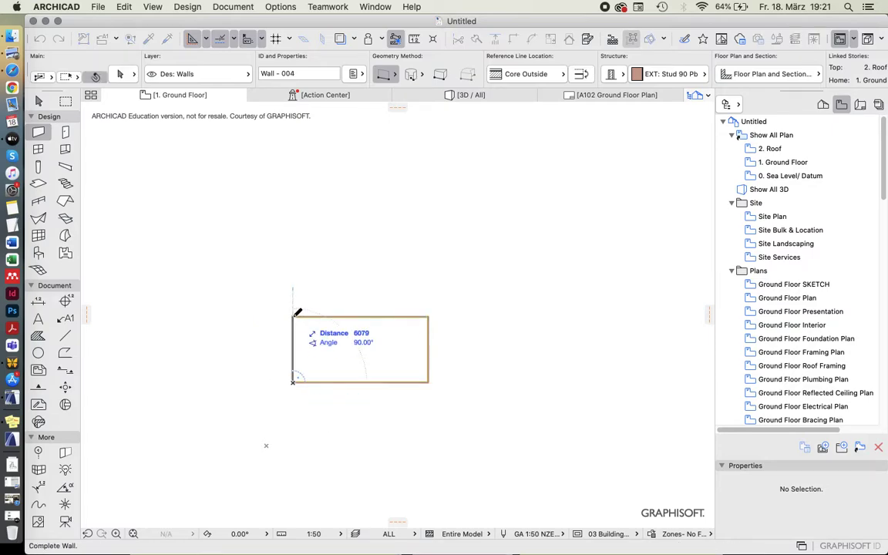
left_click(295, 316)
Step: Select all four walls of the rectangle and look over their geometry and positioning settings
left_click(39, 101)
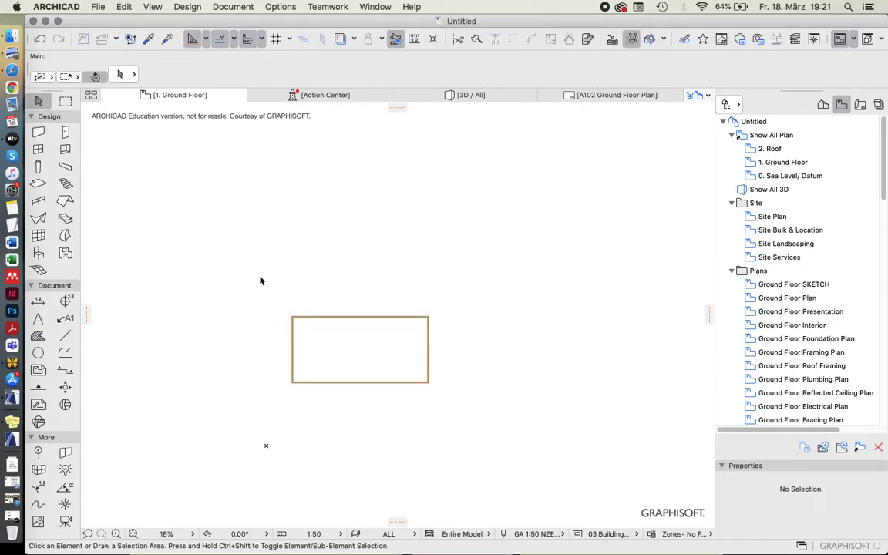
left_click(273, 287)
left_click(458, 396)
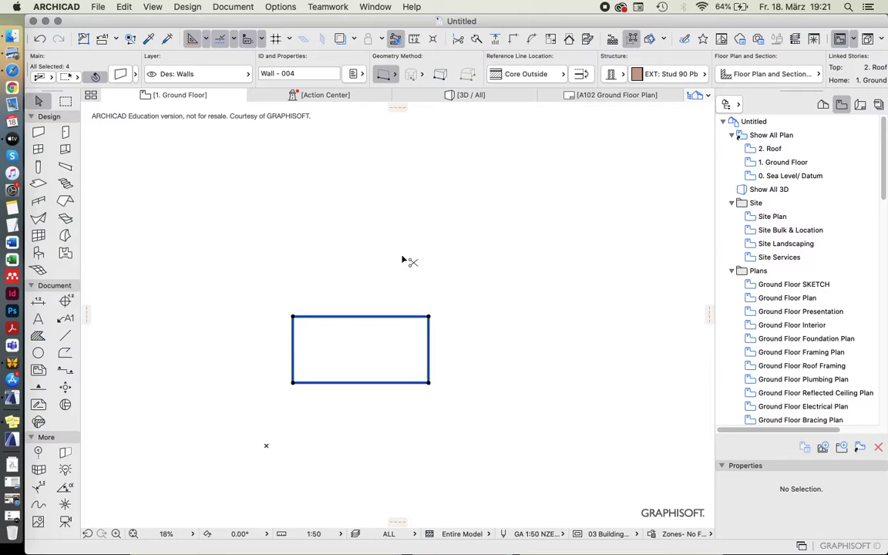
key("super+t")
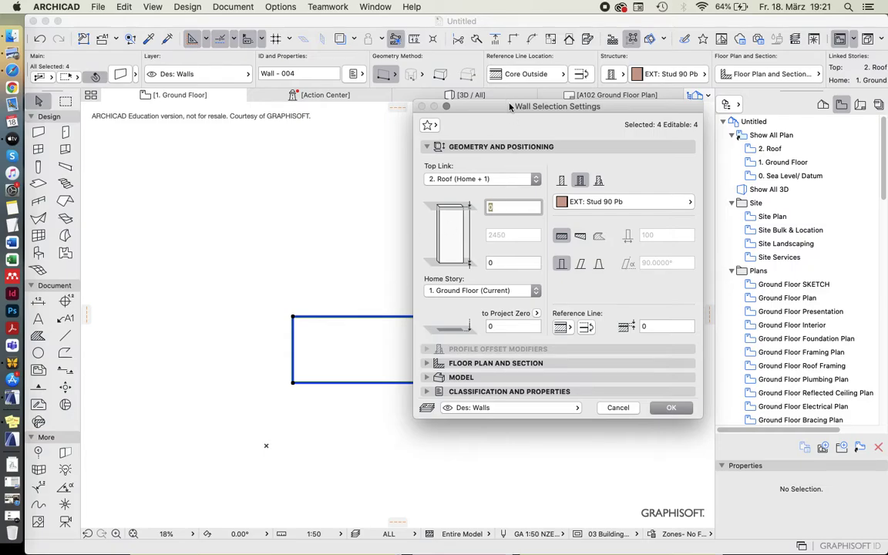
left_click_drag(508, 107, 486, 125)
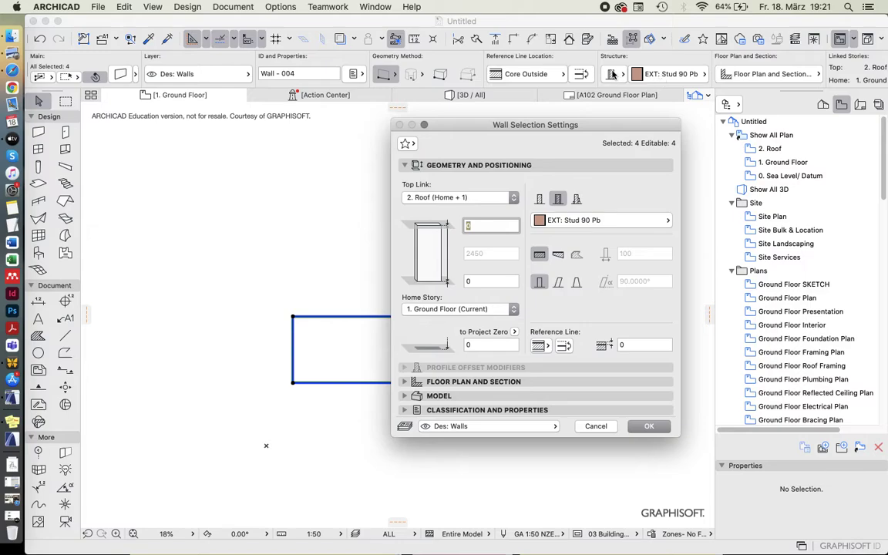
left_click_drag(501, 126, 502, 117)
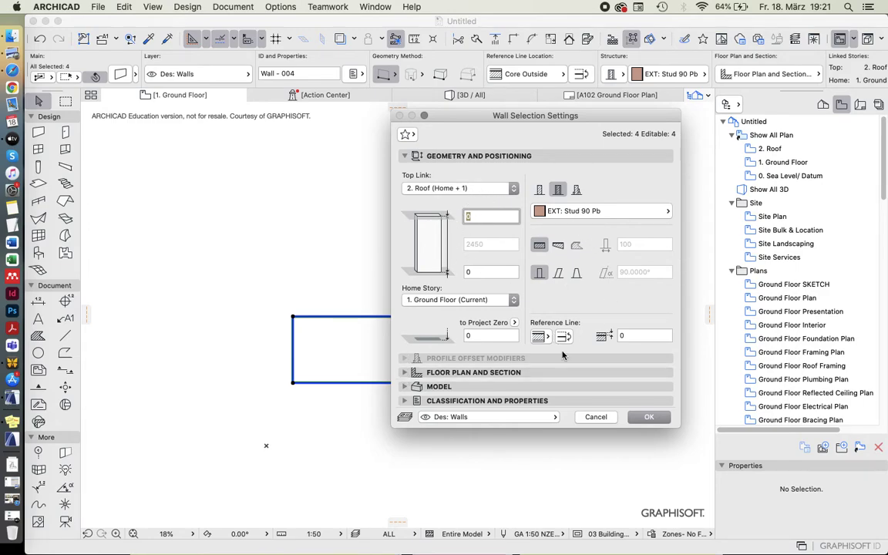
left_click(646, 424)
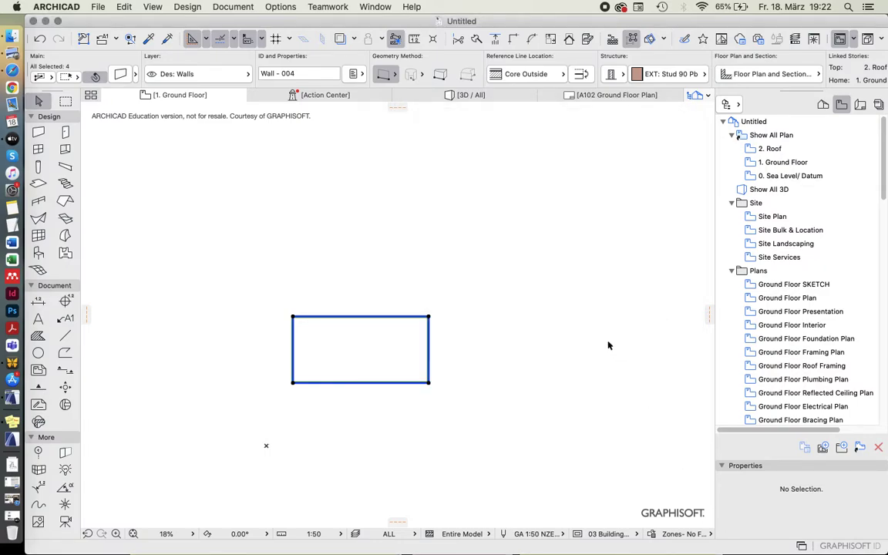
Step: Change the four selected walls to a basic Brick structure with a thickness of 200 mm, and deselect them
key("super+t")
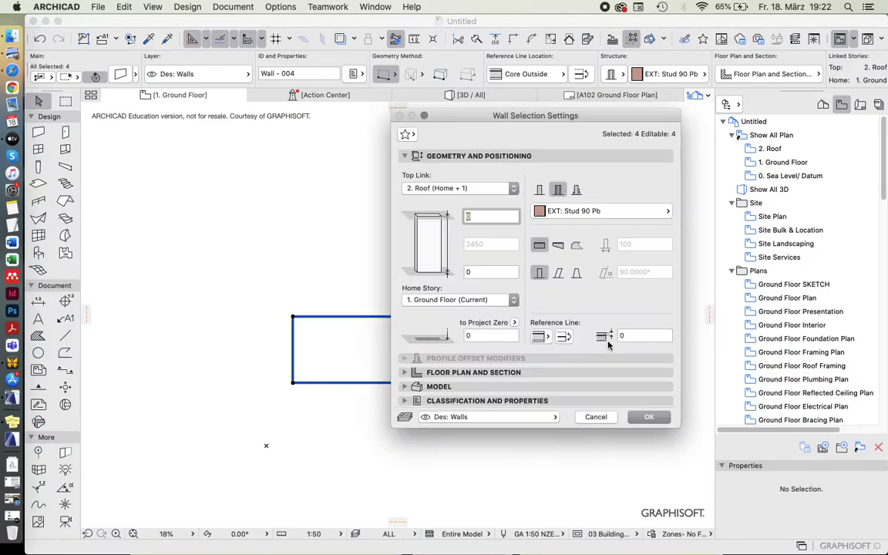
left_click(540, 191)
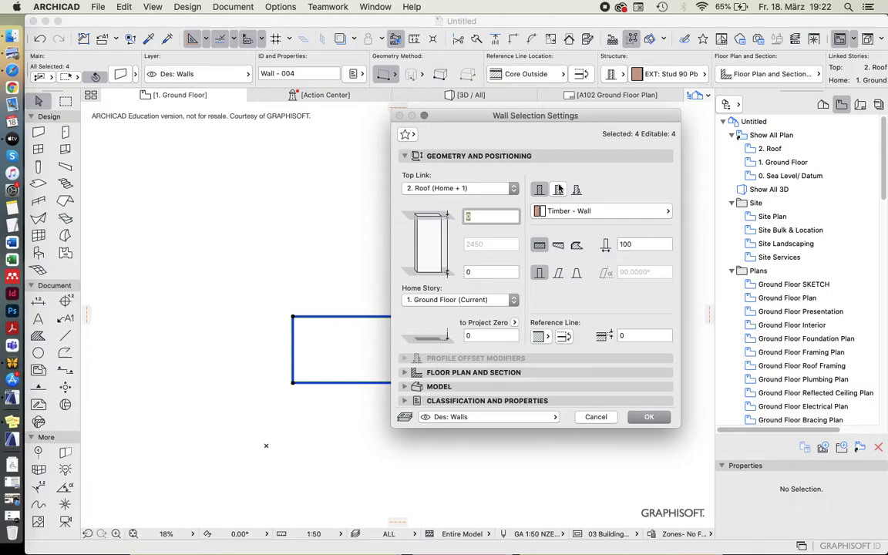
left_click(552, 211)
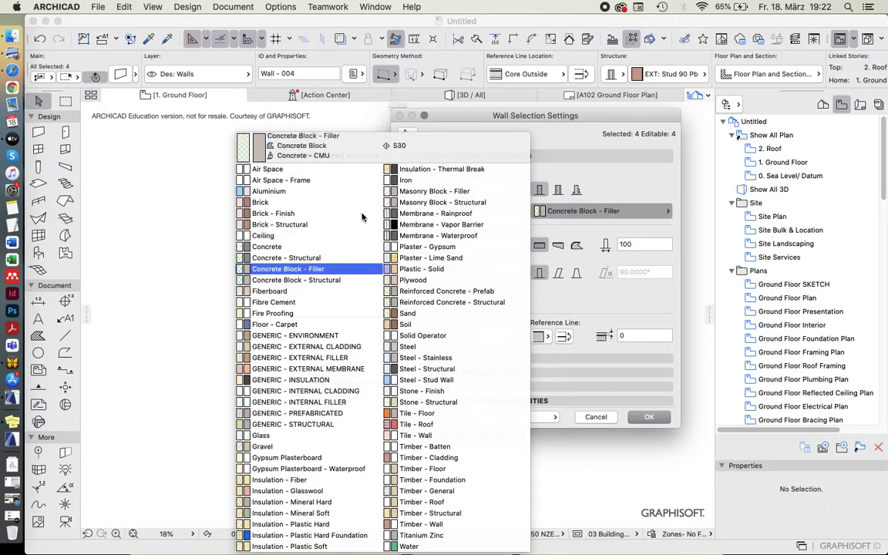
left_click(263, 202)
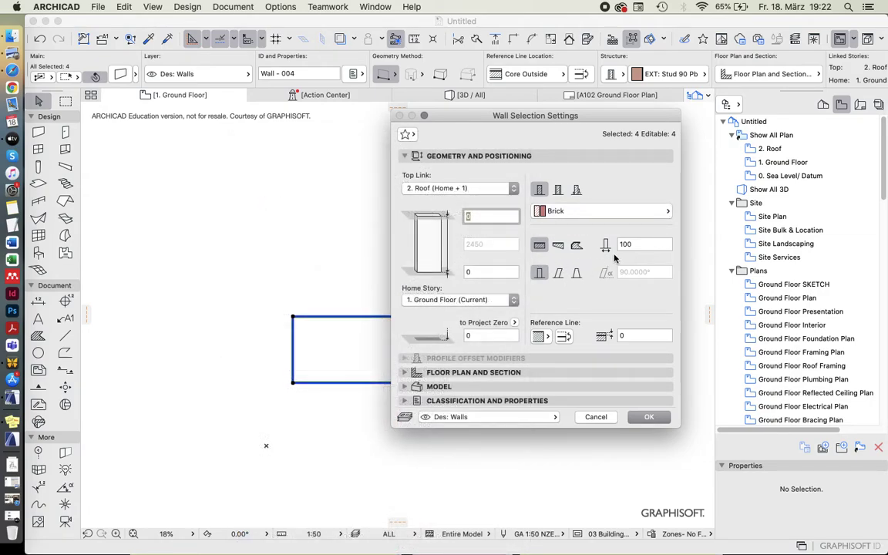
left_click(640, 244)
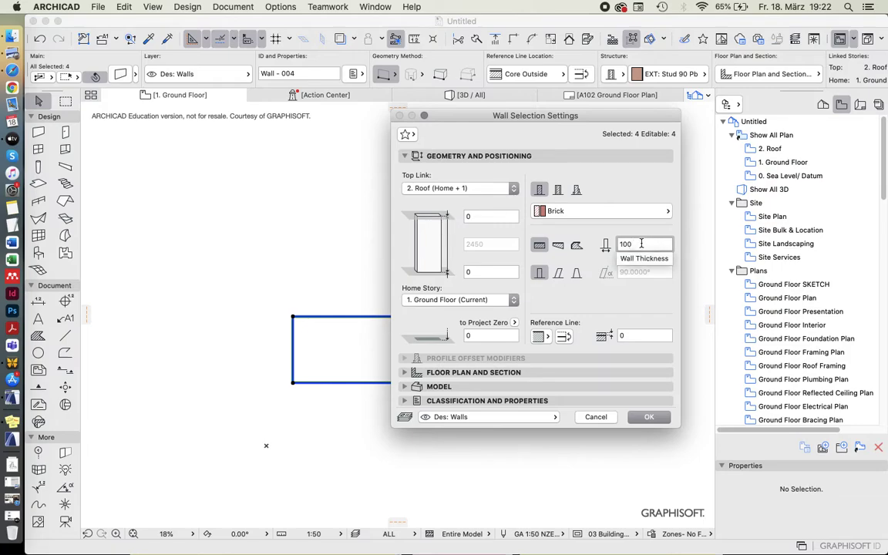
double_click(640, 243)
type("200")
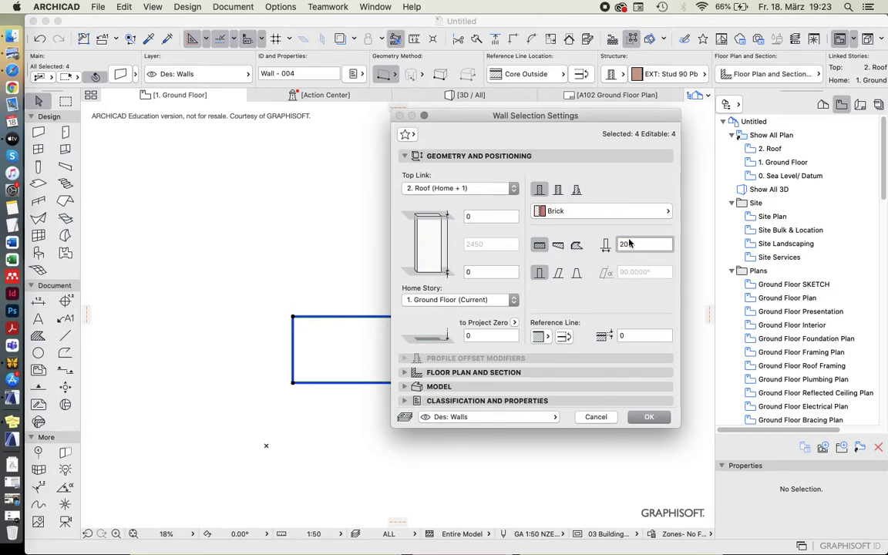
left_click(648, 418)
scroll(362, 385, "up", 3)
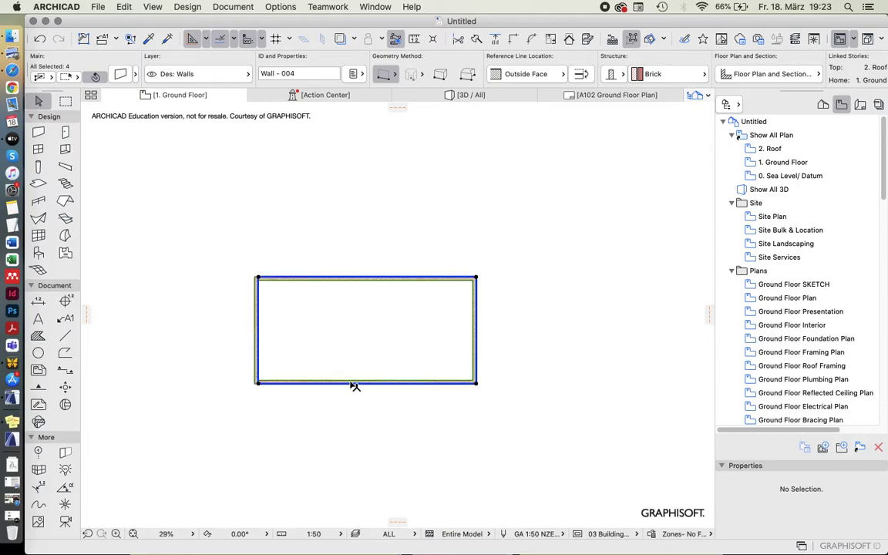
scroll(354, 385, "up", 5)
scroll(353, 386, "down", 2)
left_click(339, 327)
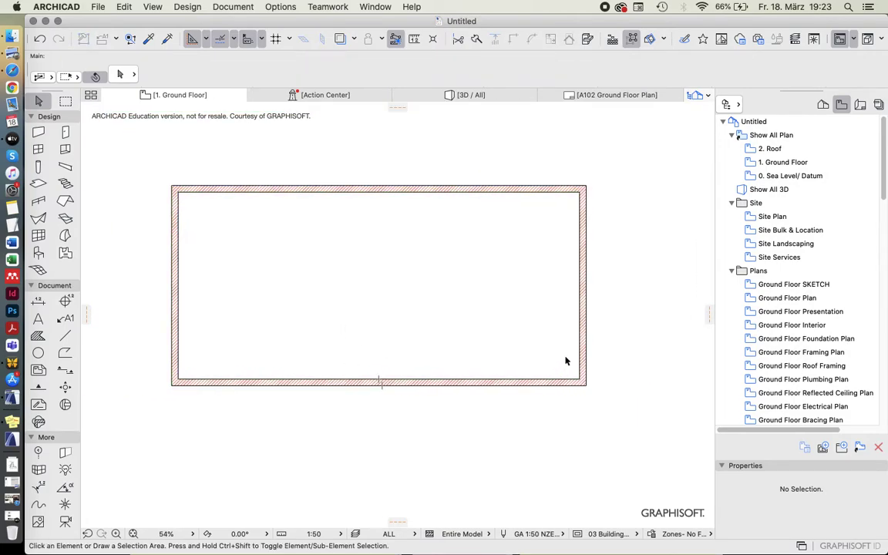
scroll(377, 380, "down", 2)
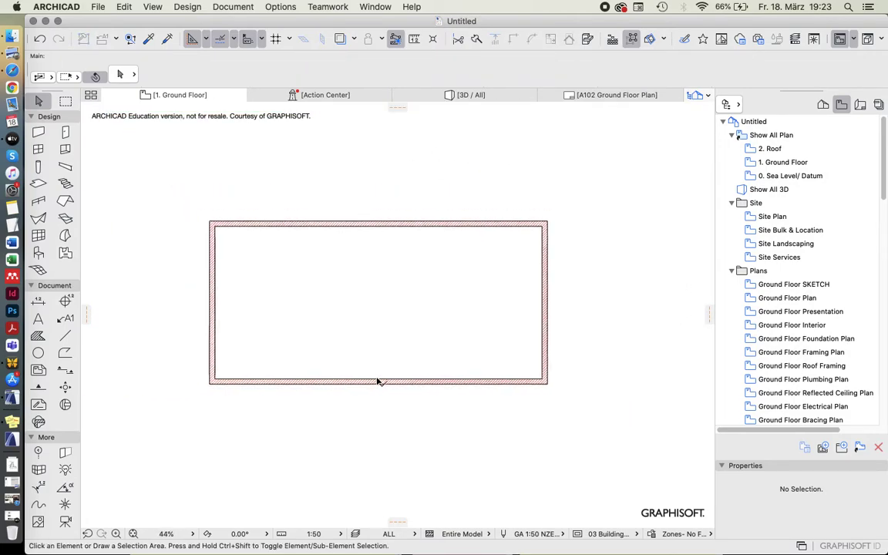
scroll(377, 381, "down", 4)
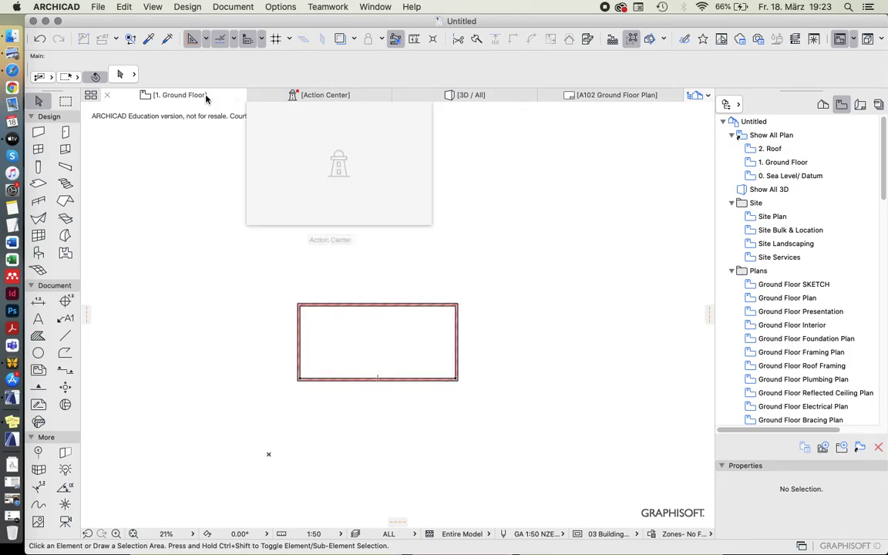
Step: View the Action Center and the 3D model of the walls, closing each view after checking it
mouse_move(334, 92)
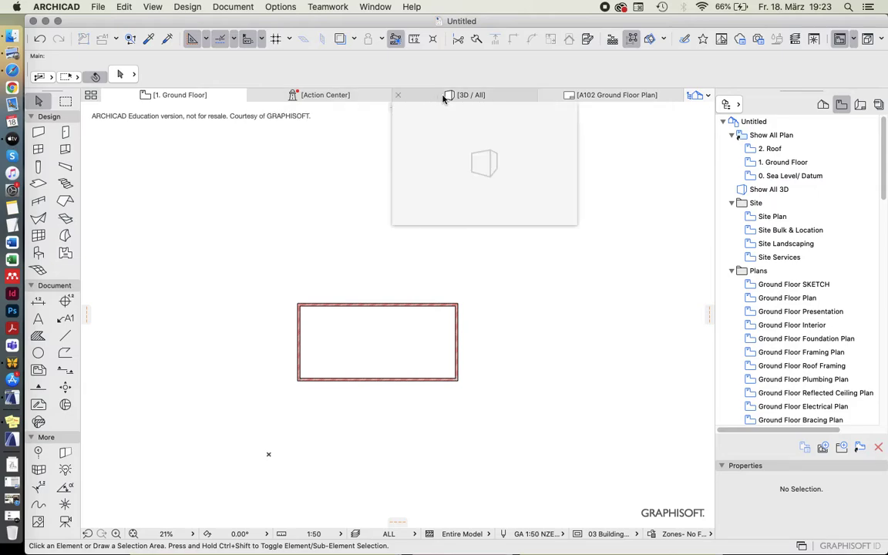
mouse_move(597, 95)
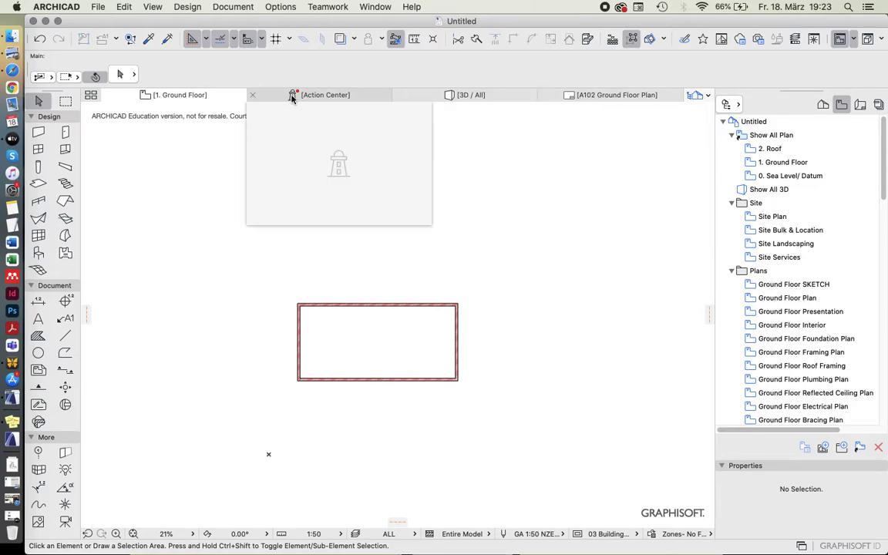
left_click(286, 94)
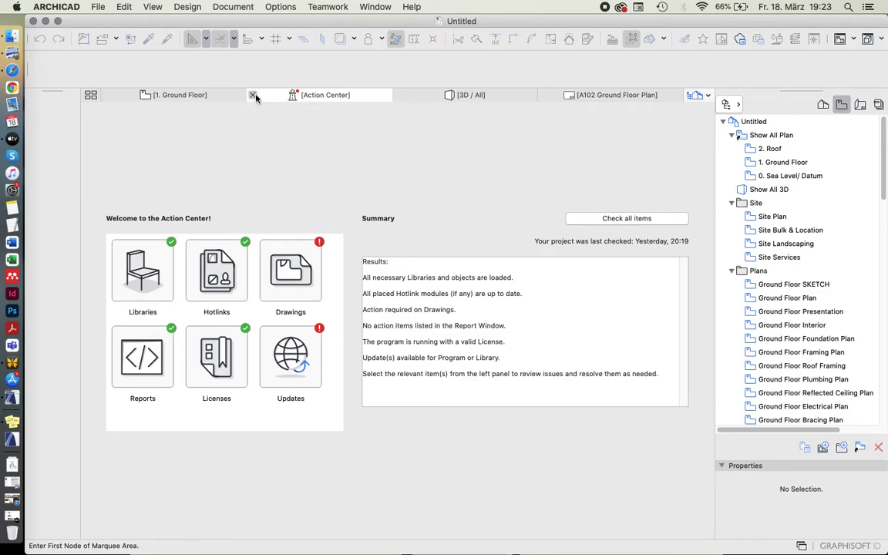
left_click(253, 95)
mouse_move(312, 99)
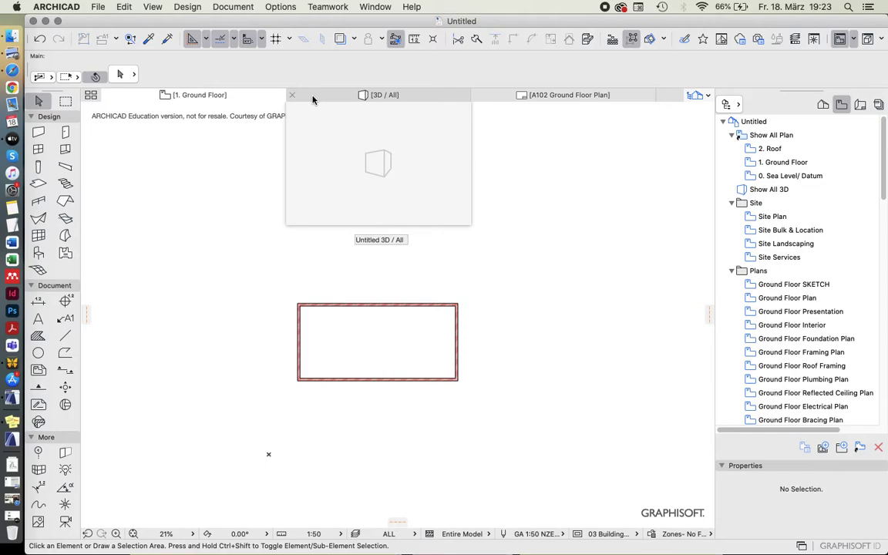
left_click(312, 99)
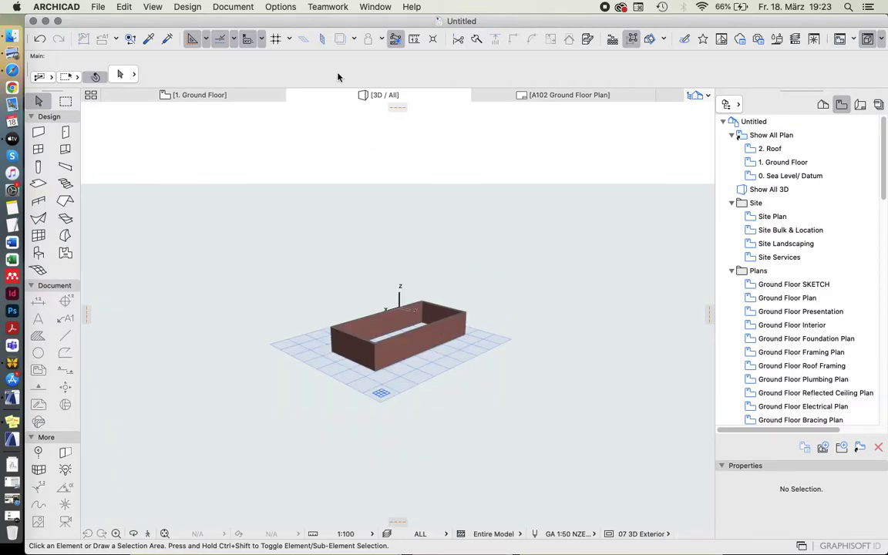
left_click(293, 95)
Step: Look over the whole A102 Ground Floor Plan layout sheet and close it
mouse_move(292, 94)
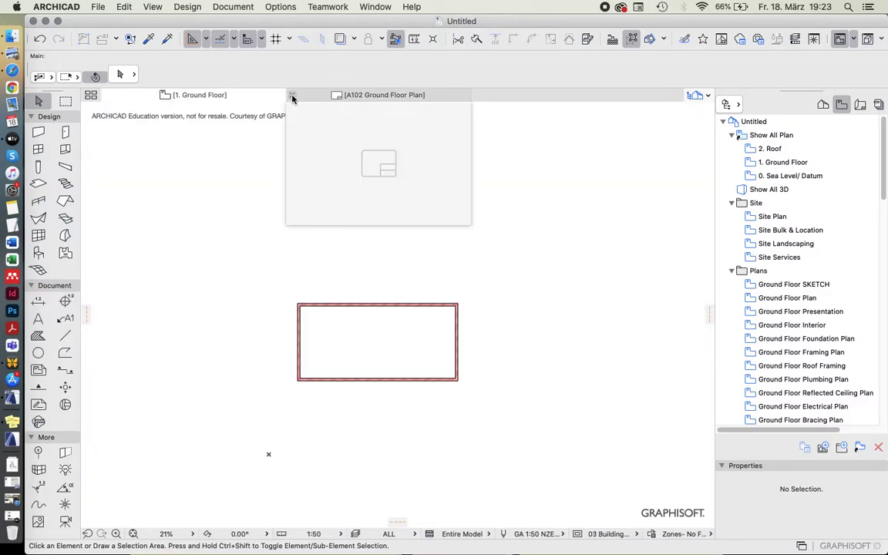
left_click(321, 97)
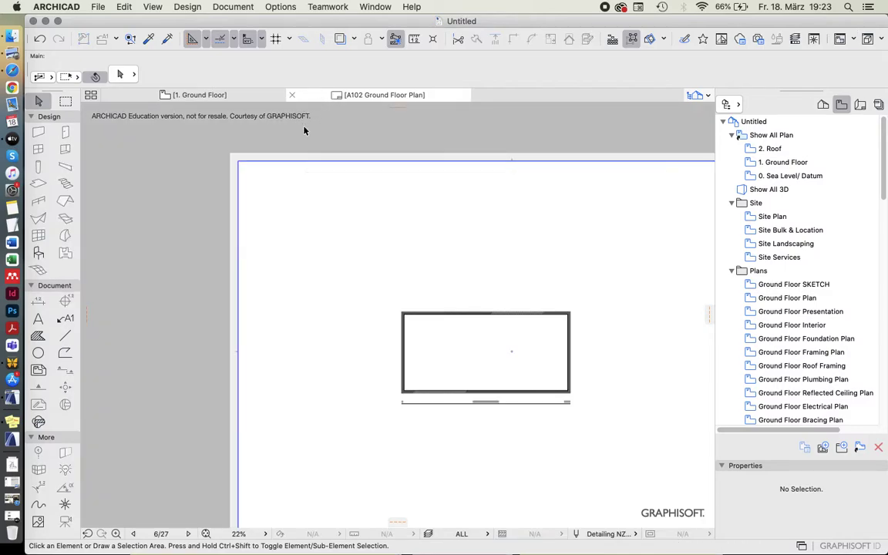
scroll(237, 200, "down", 3)
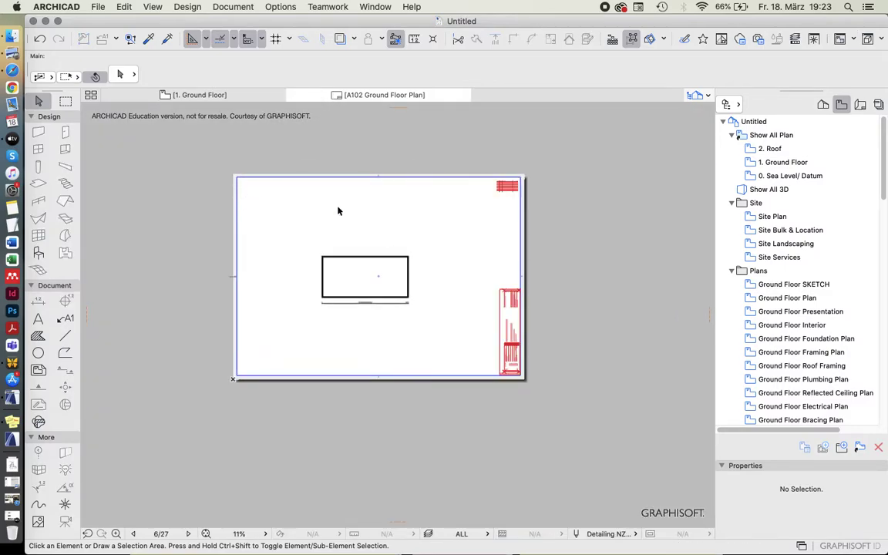
scroll(338, 210, "up", 2)
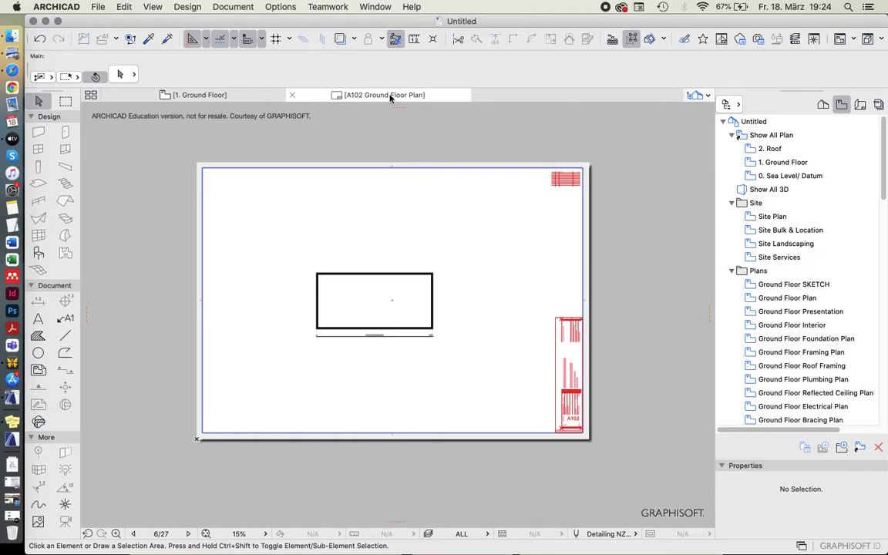
left_click(292, 96)
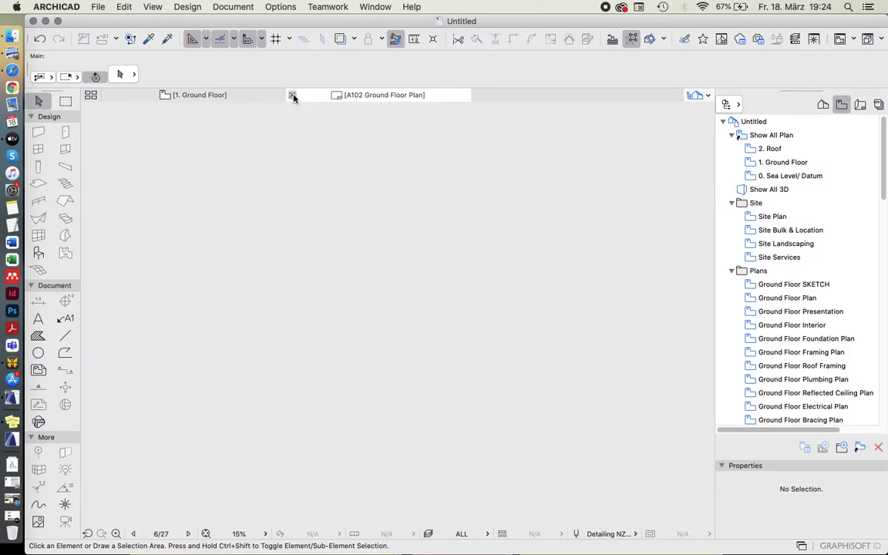
Step: Browse the full Project Map from the stories to the schedules and indexes, and return to the View Map
scroll(327, 409, "up", 3)
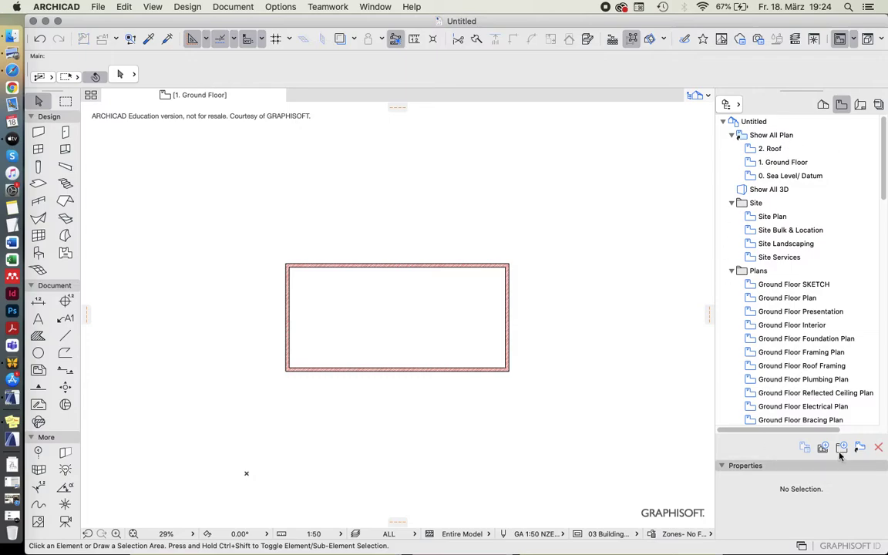
left_click(823, 108)
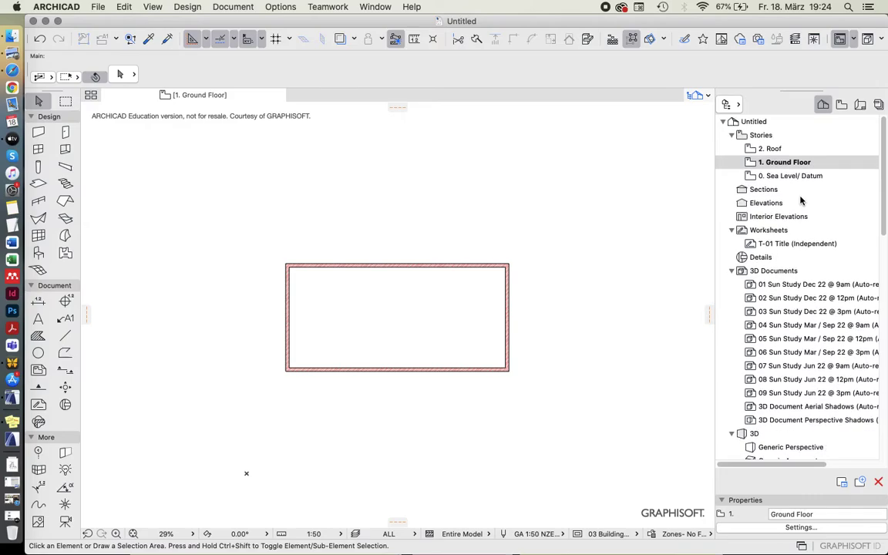
scroll(800, 200, "down", 15)
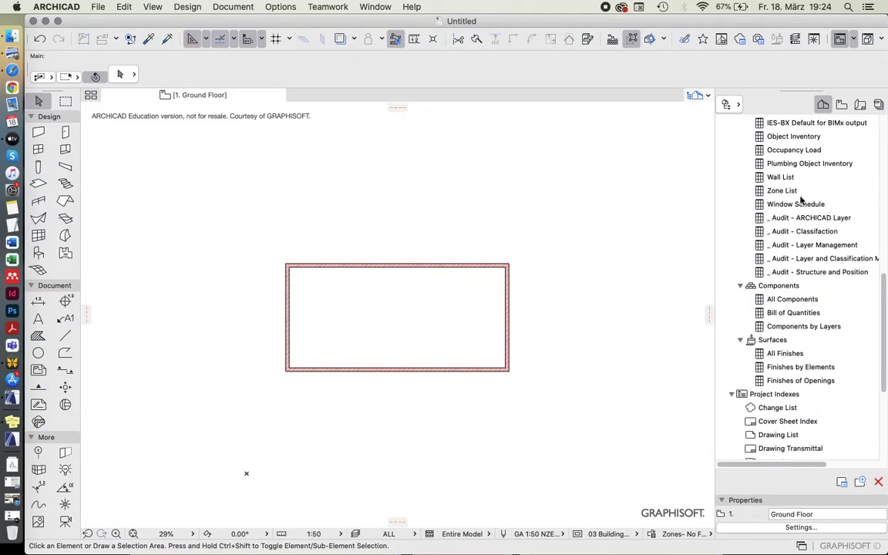
scroll(800, 200, "up", 15)
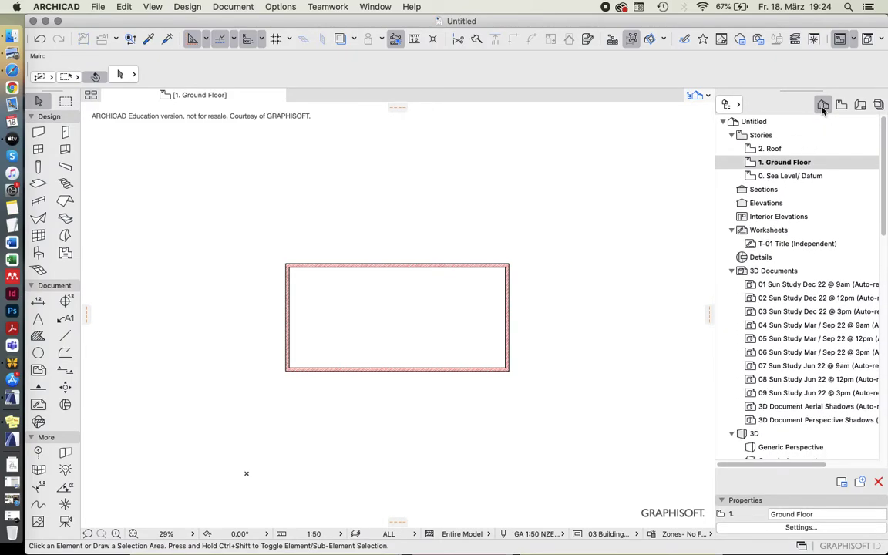
left_click(842, 106)
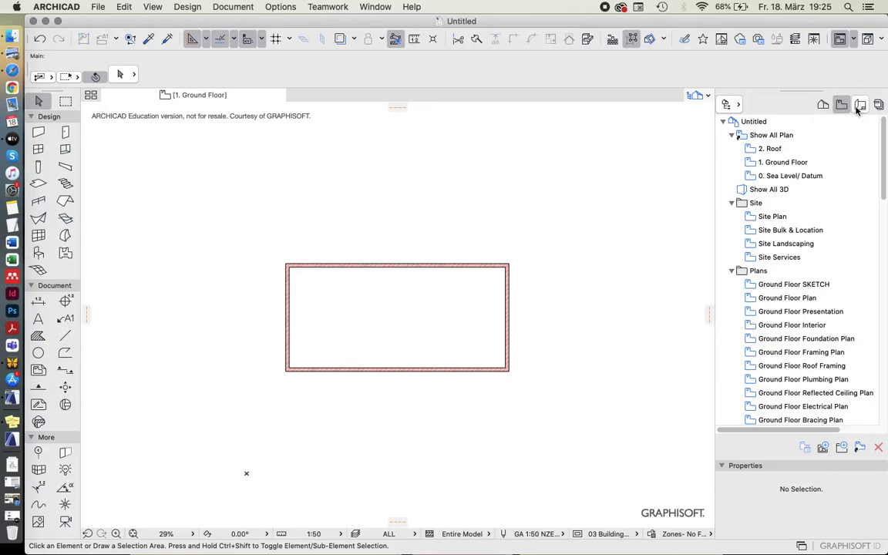
Step: Look through the Layout Book, Publisher Sets and View Map of the project, and return to the Project Map
left_click(860, 105)
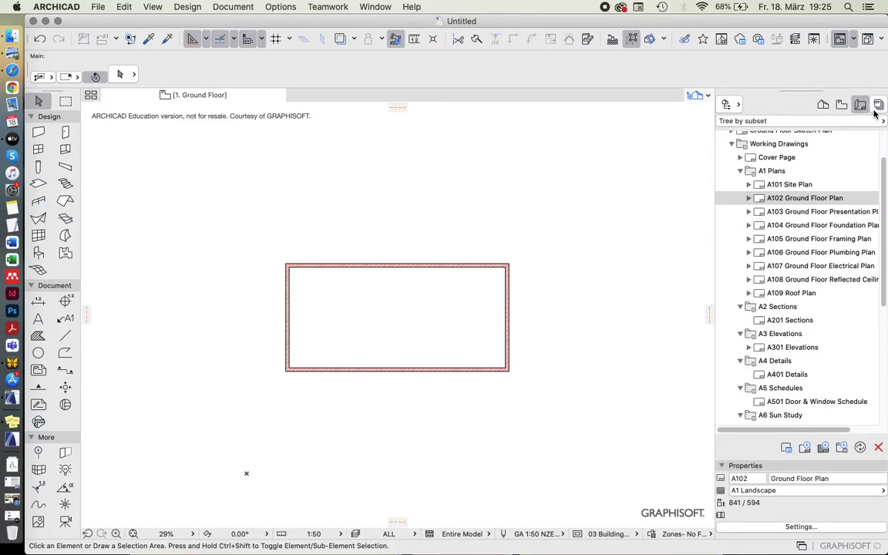
left_click(879, 105)
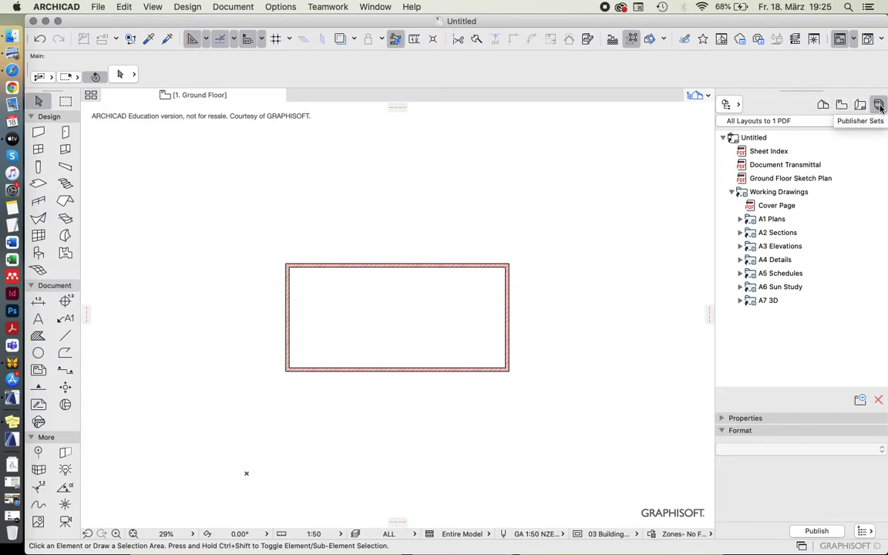
left_click(824, 105)
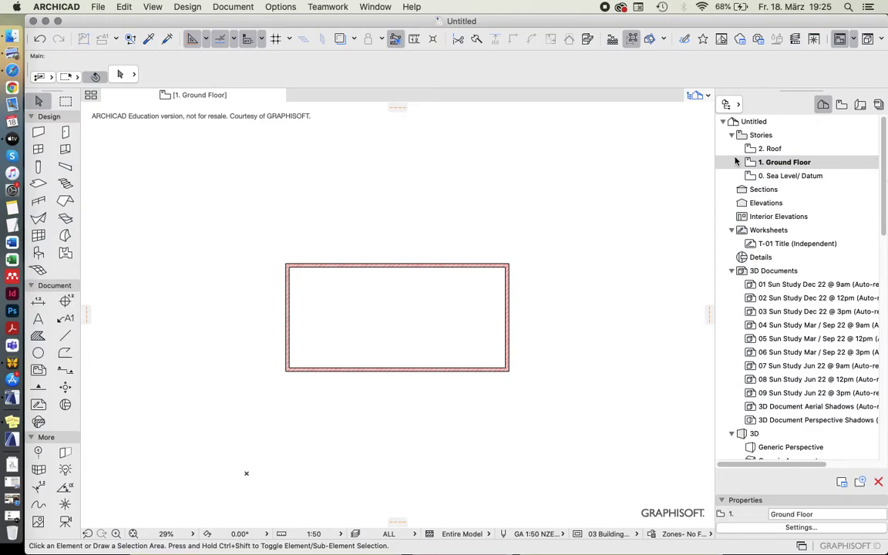
left_click(841, 105)
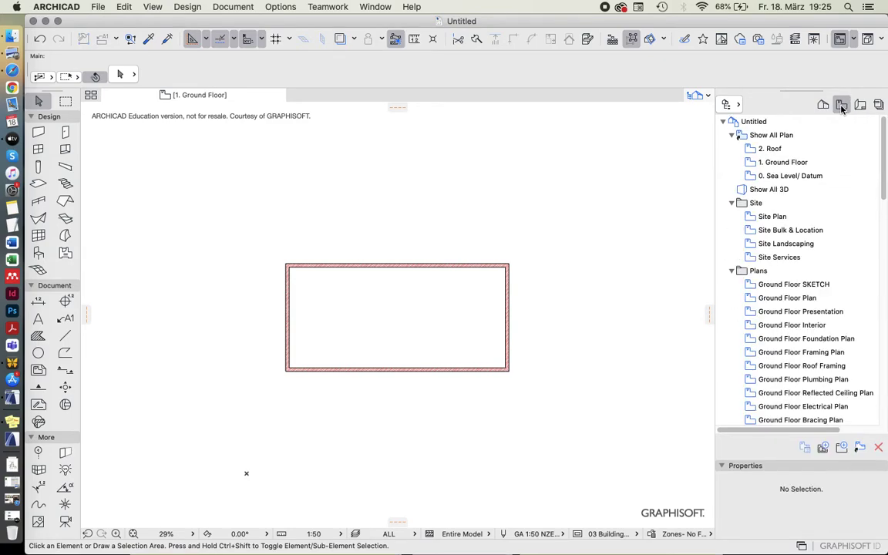
left_click(859, 105)
left_click(878, 105)
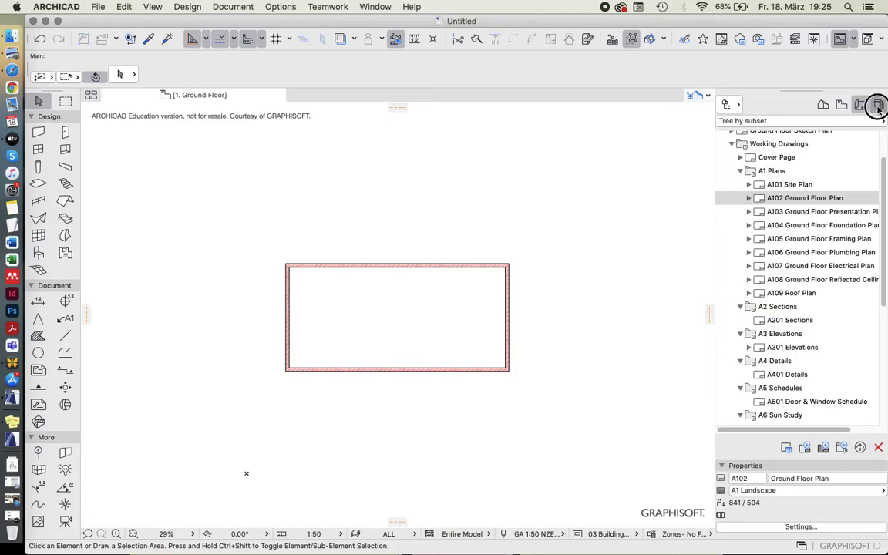
left_click(822, 105)
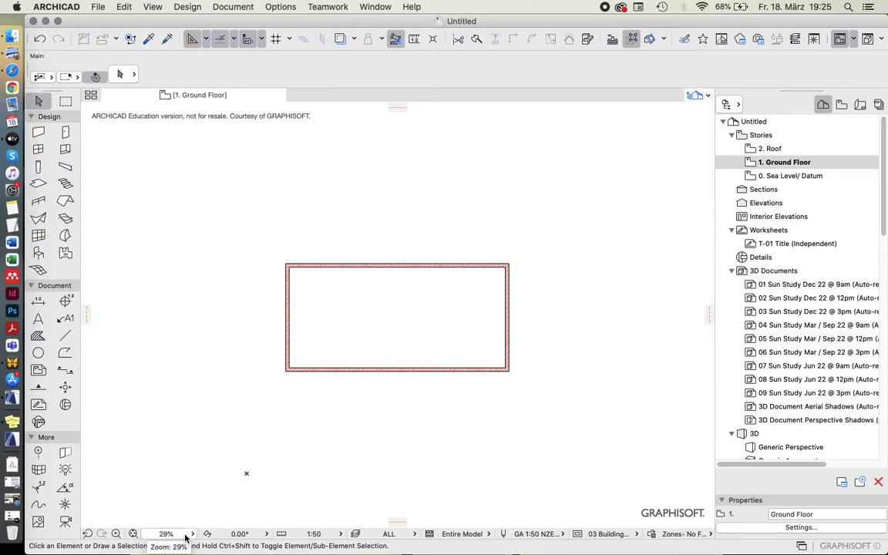
Step: Review the available drawing scales, set the floor plan to 1:1000, and examine a wall corner close up
scroll(284, 422, "down", 1)
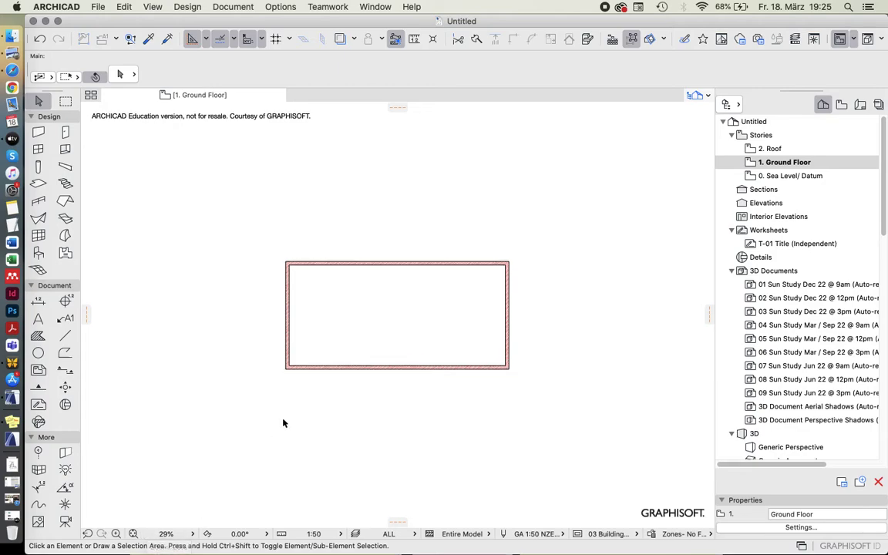
left_click(313, 534)
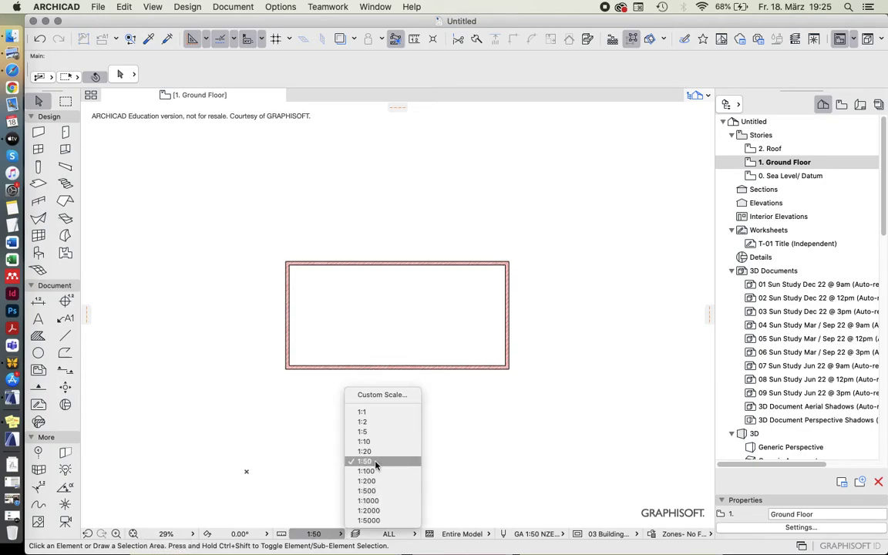
left_click(302, 381)
scroll(302, 381, "up", 10)
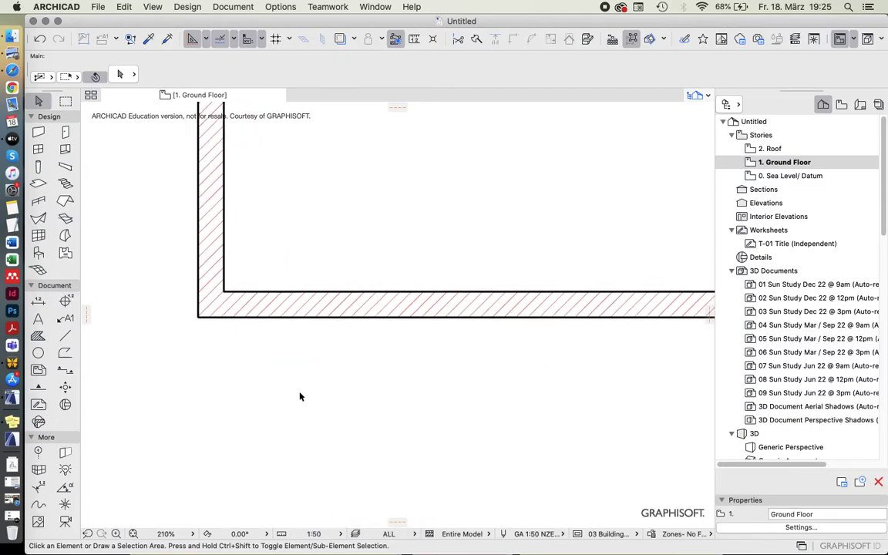
left_click(314, 534)
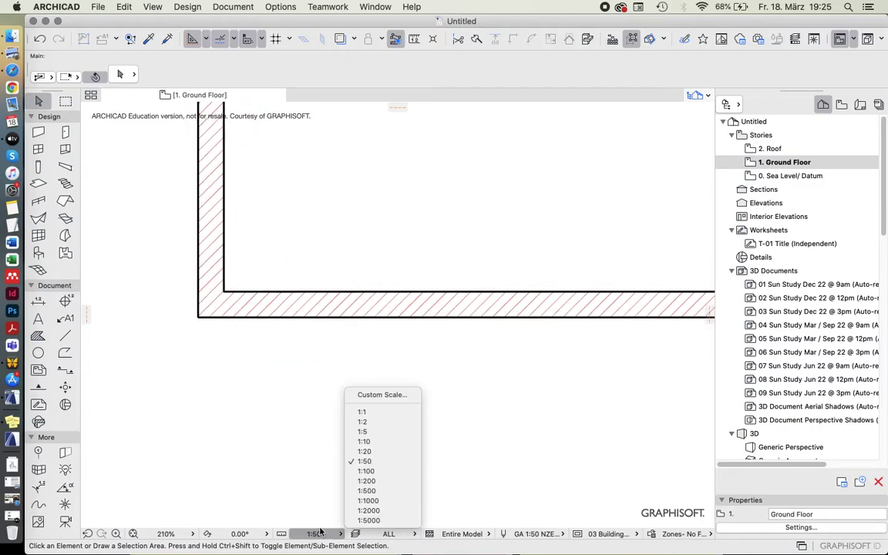
left_click(370, 500)
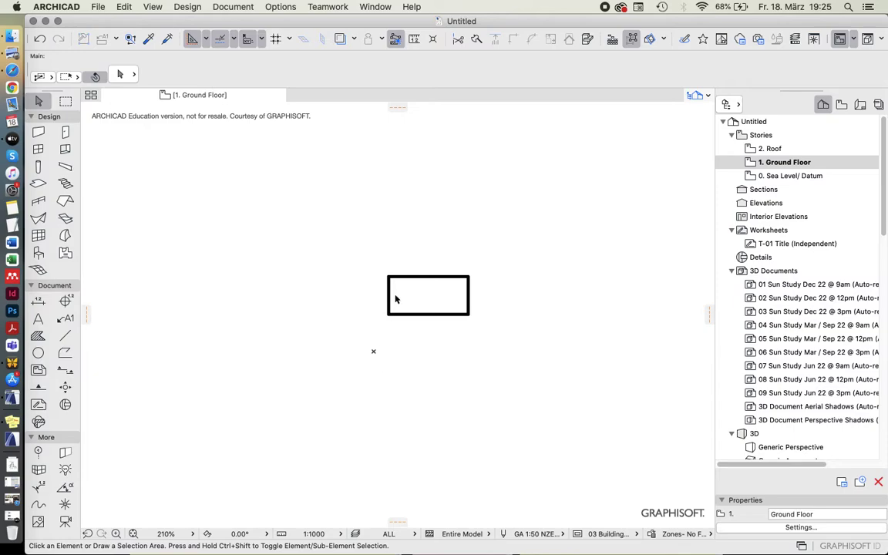
scroll(396, 299, "up", 10)
scroll(359, 462, "up", 5)
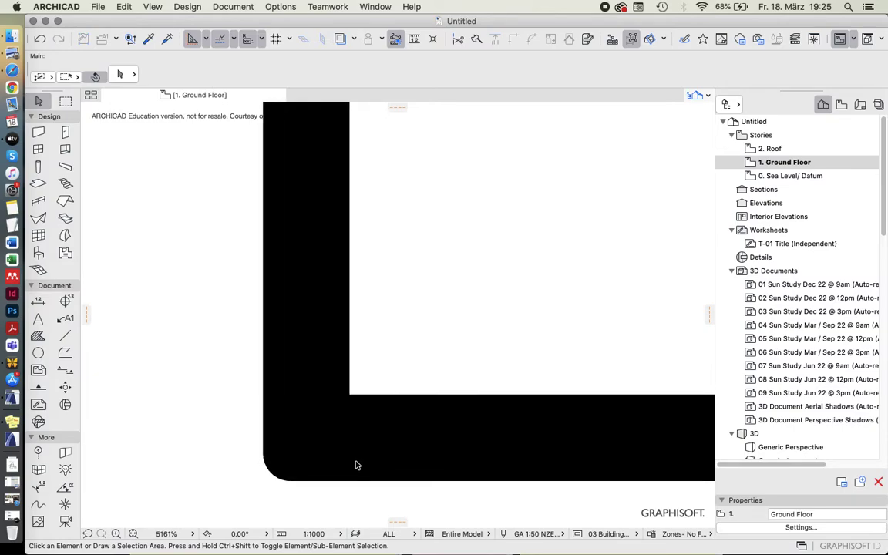
Step: Set the floor plan scale to 1:20 and examine the brick hatching at a wall corner and across the whole rectangle
left_click(314, 533)
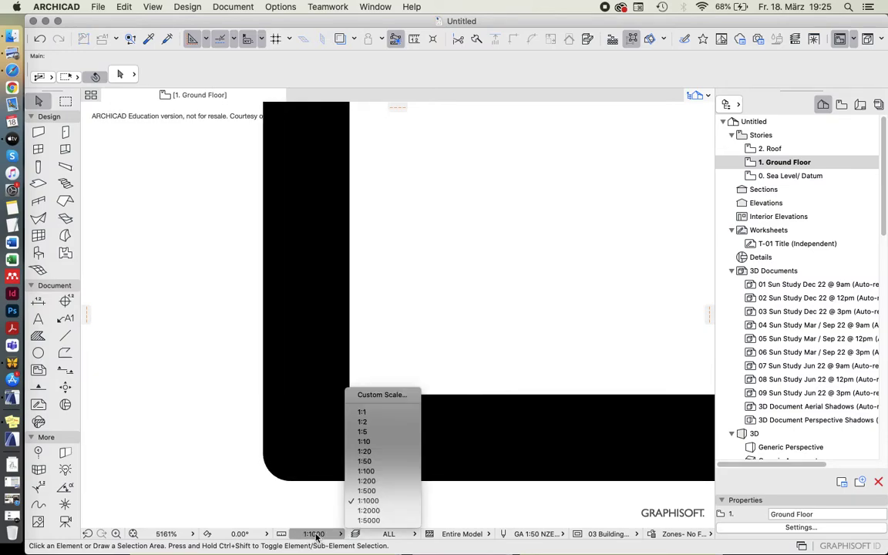
left_click(368, 454)
scroll(327, 407, "down", 15)
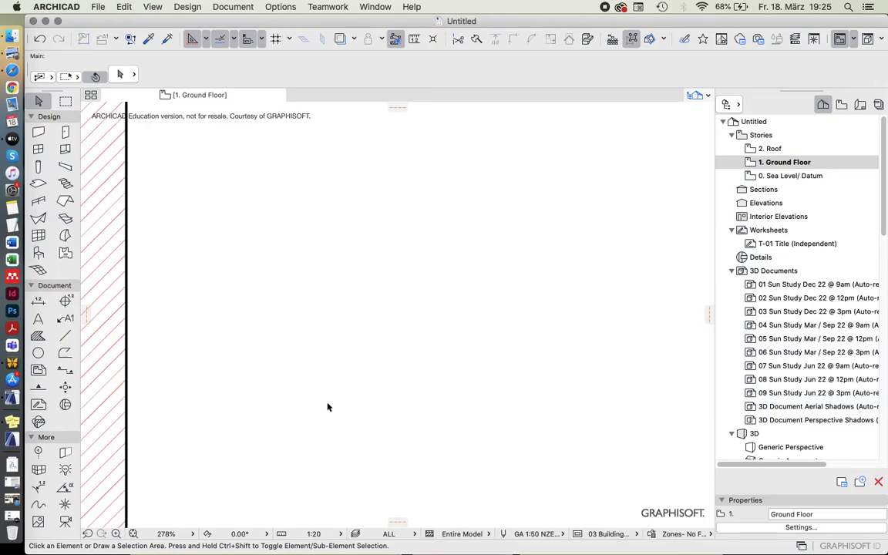
scroll(295, 466, "down", 1)
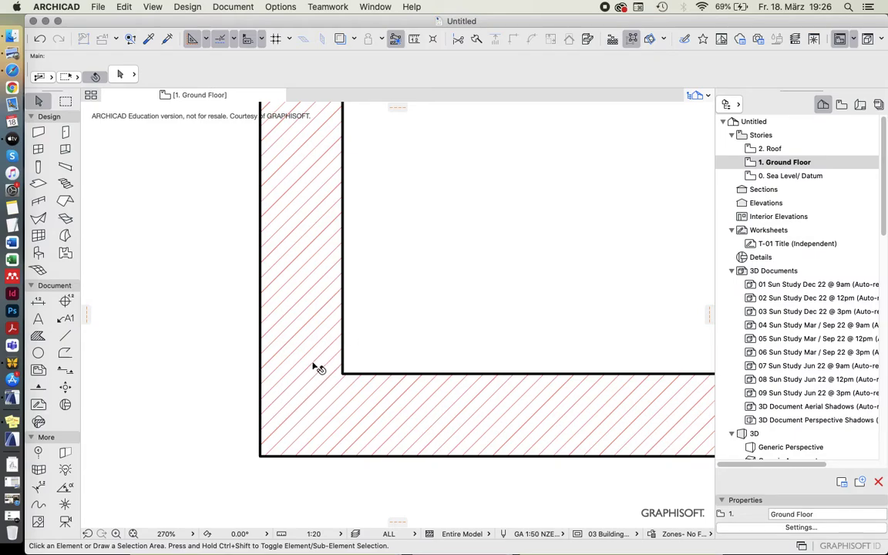
mouse_move(347, 341)
scroll(263, 499, "down", 10)
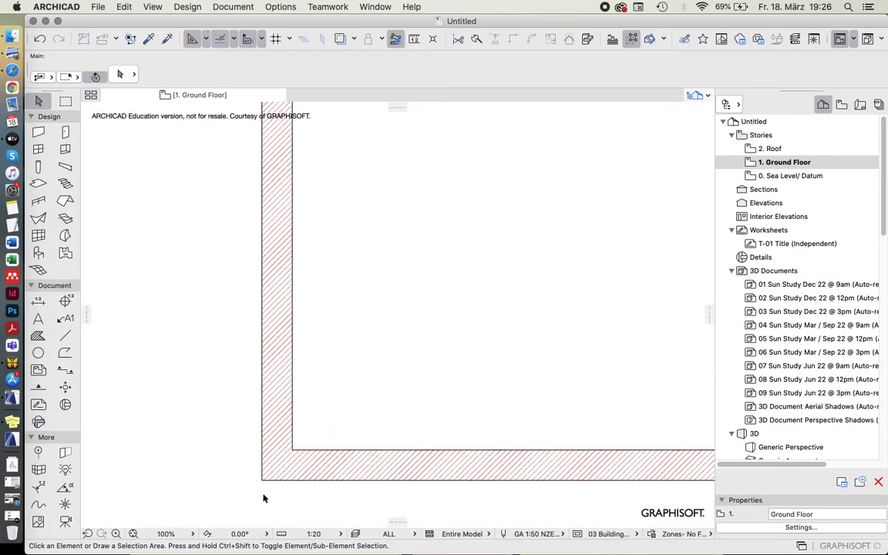
scroll(317, 413, "down", 5)
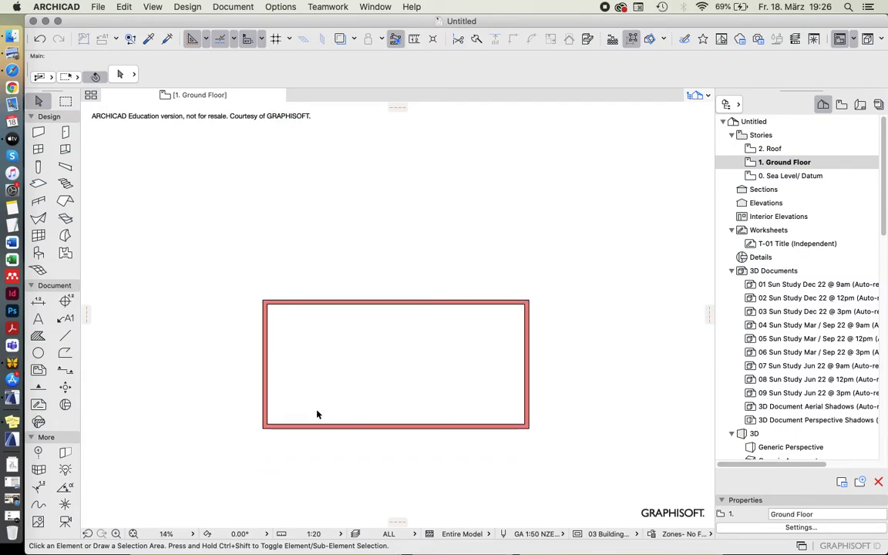
scroll(317, 411, "down", 1)
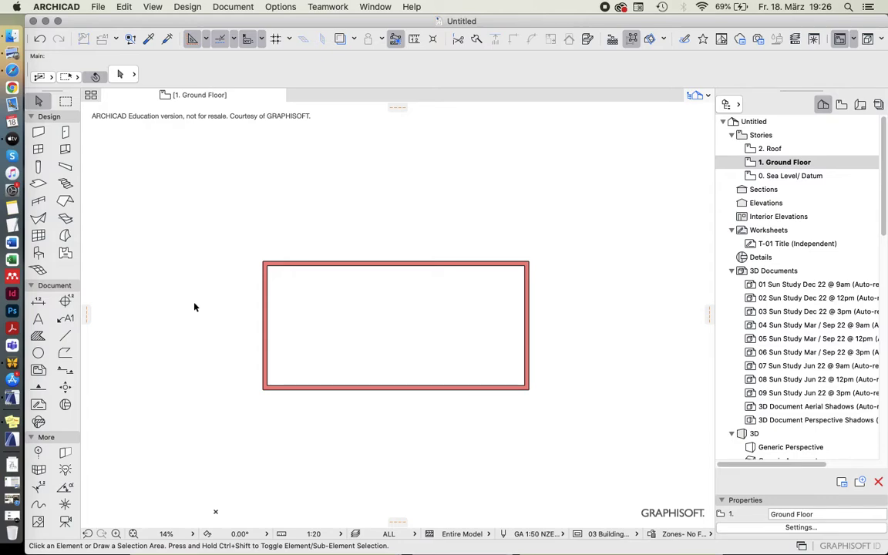
Step: Rotate the plan view graphically by about 17.76° around the brick rectangle's lower-left corner, and reset the orientation to 0.00°
left_click(208, 535)
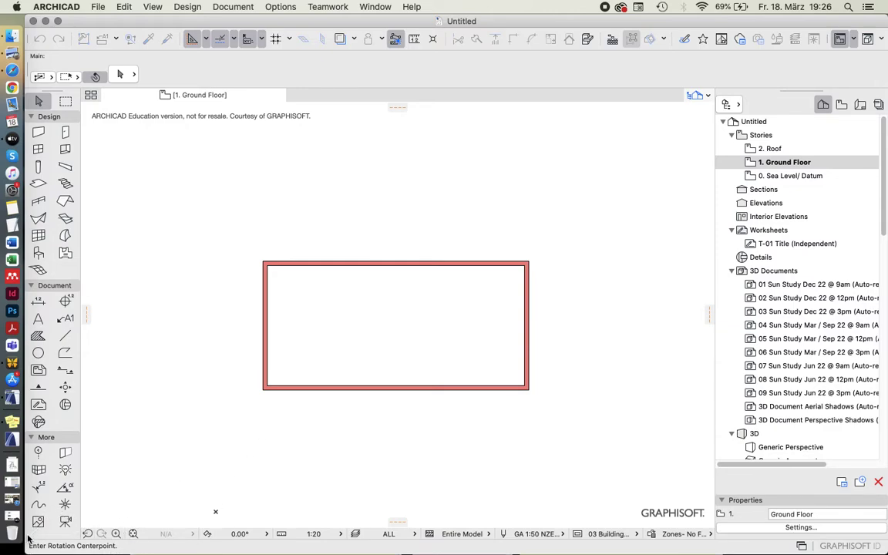
left_click(265, 392)
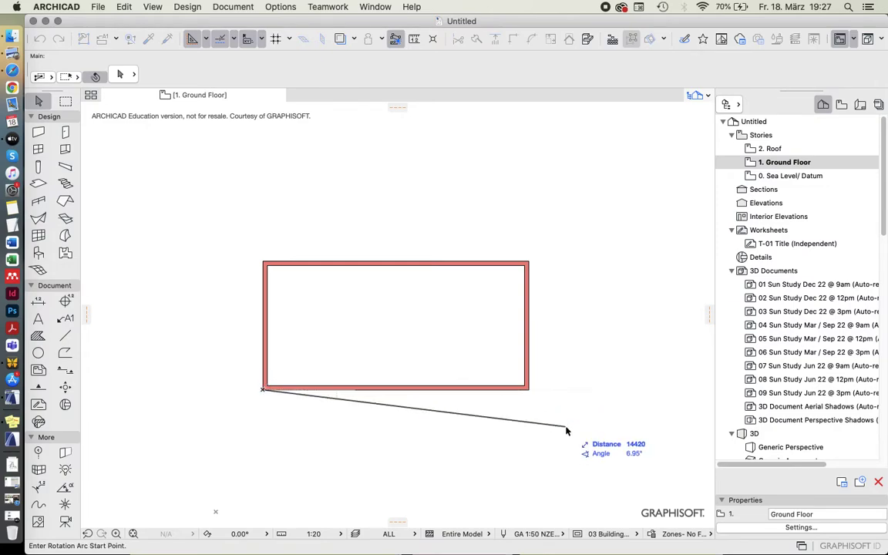
left_click(631, 394)
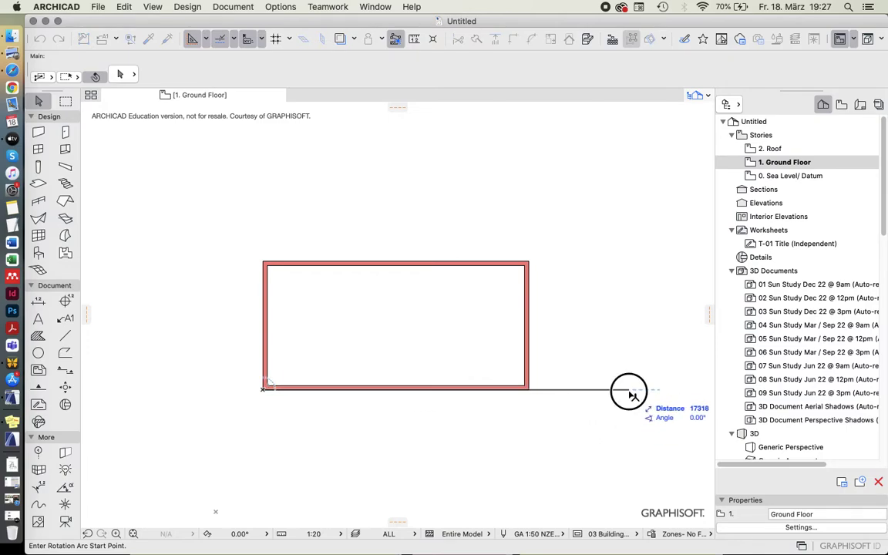
left_click(610, 284)
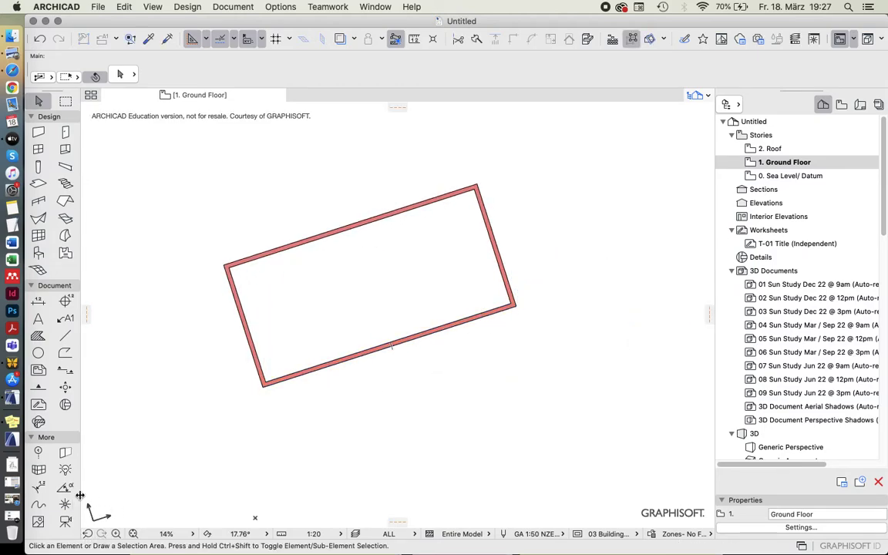
left_click(255, 535)
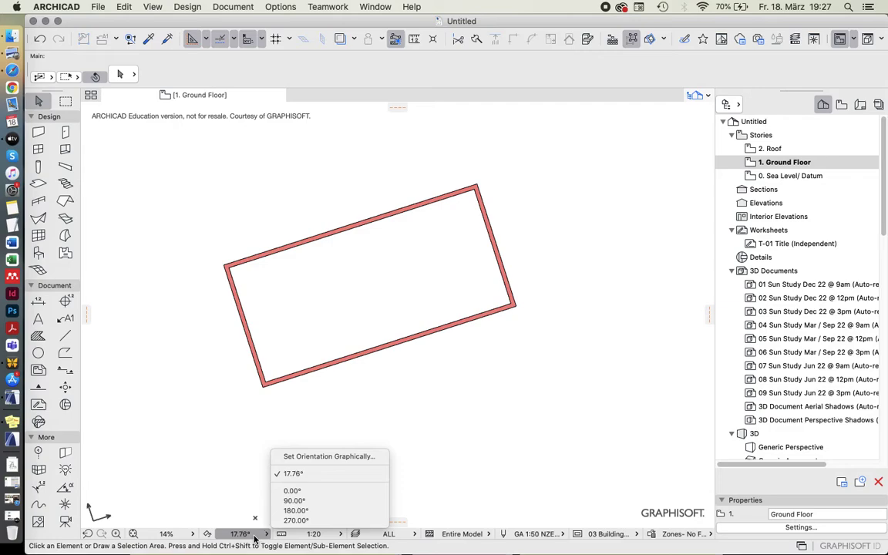
left_click(309, 492)
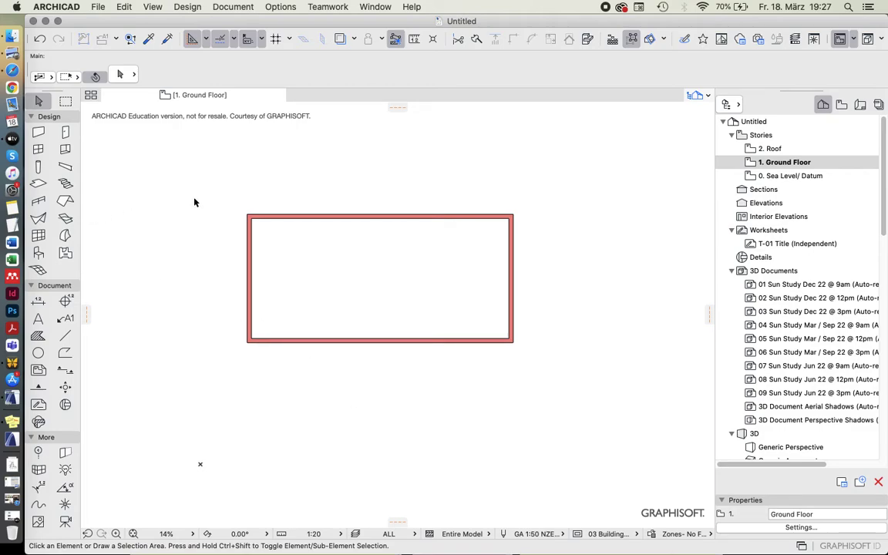
Step: Draw four EXT: Stud 90 walls forming a closed, tilted rectangle below the brick building
left_click(39, 132)
scroll(218, 183, "down", 2)
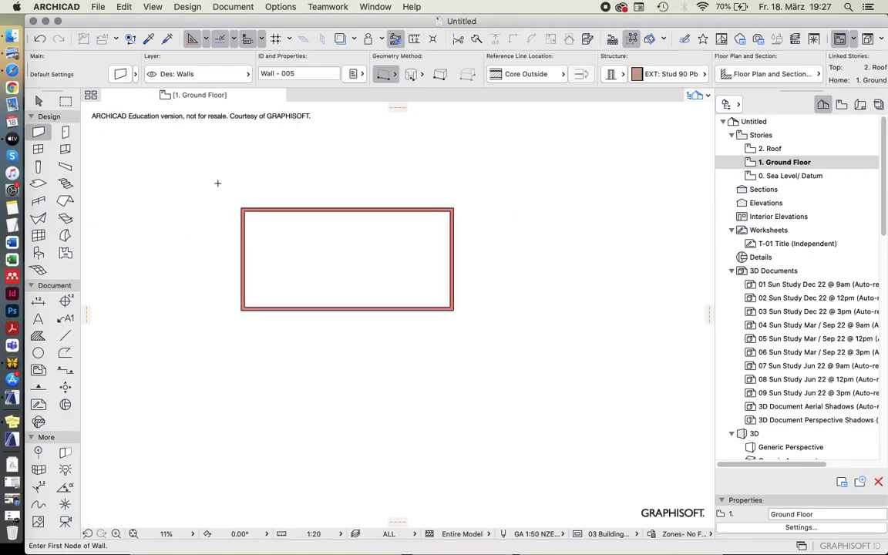
left_click(284, 398)
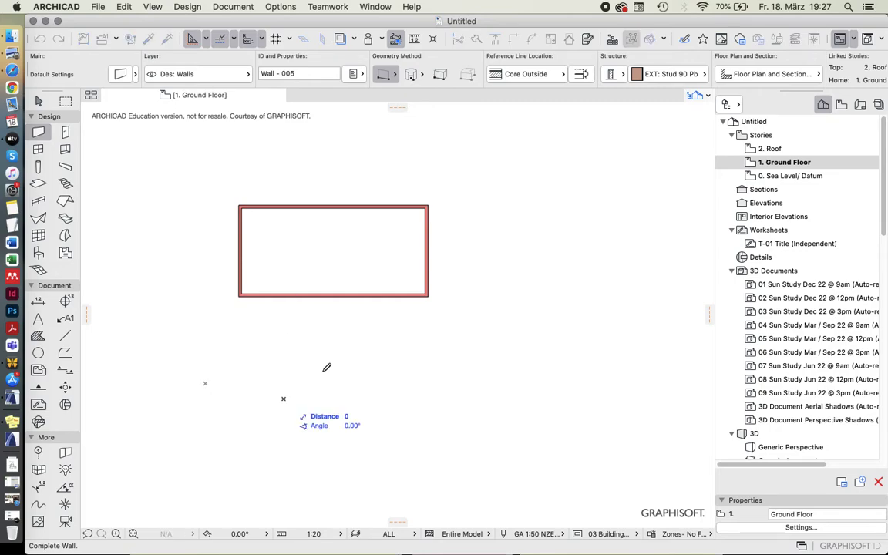
left_click(373, 345)
left_click(372, 344)
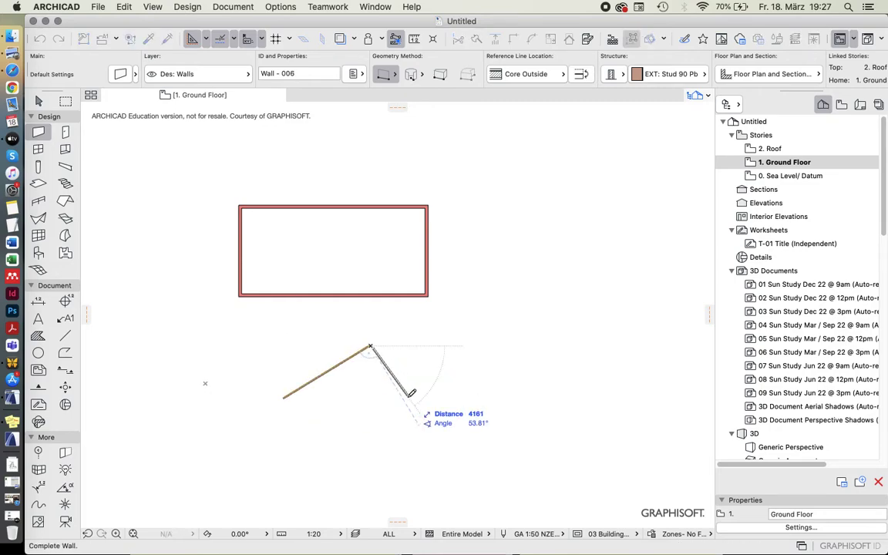
left_click(407, 398)
left_click(405, 399)
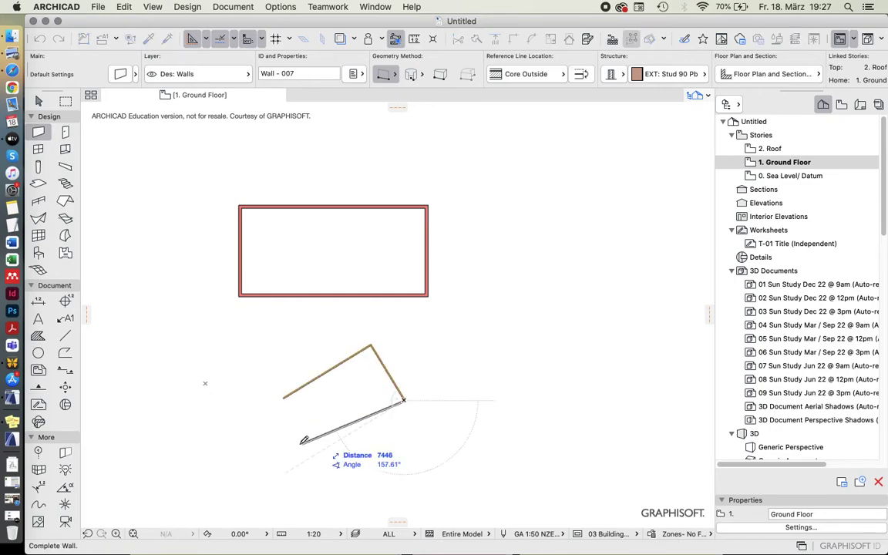
left_click(285, 398, "shift")
left_click(284, 399)
left_click(318, 453)
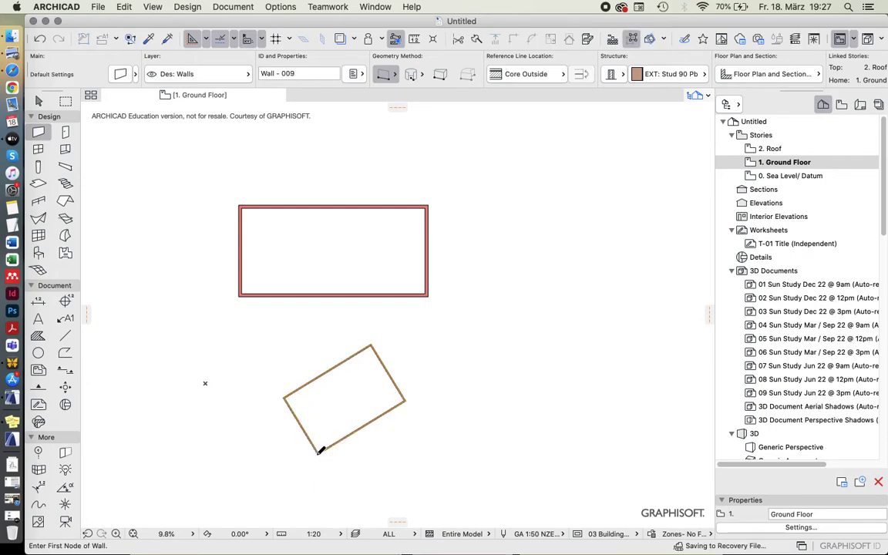
Step: Add an L-shaped partition on the tilted building's lower long wall and a straight partition from its upper long wall
scroll(318, 397, "up", 3)
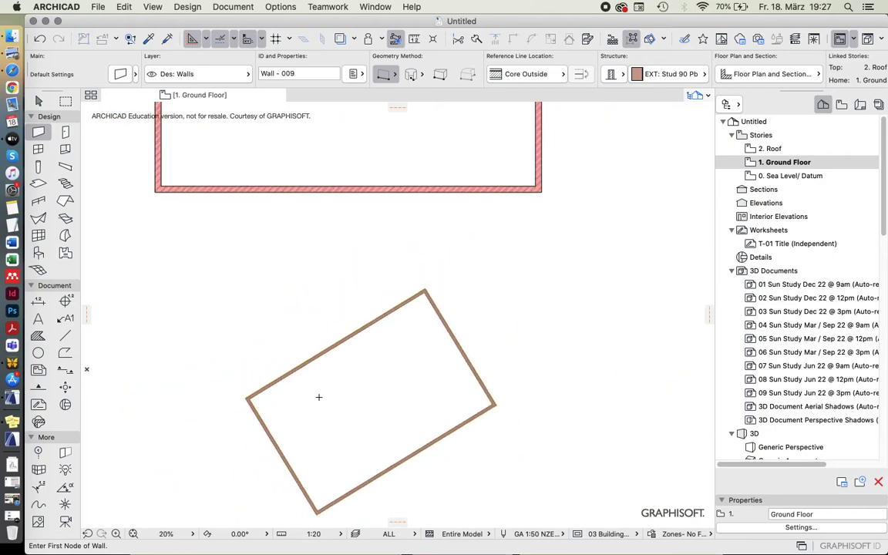
left_click(375, 434)
left_click(392, 455)
left_click(388, 424)
left_click(401, 415)
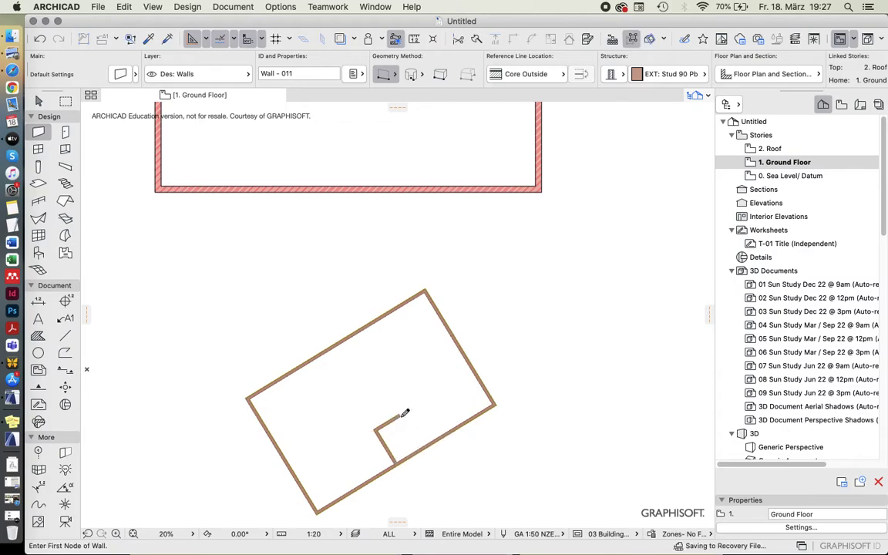
left_click(407, 367)
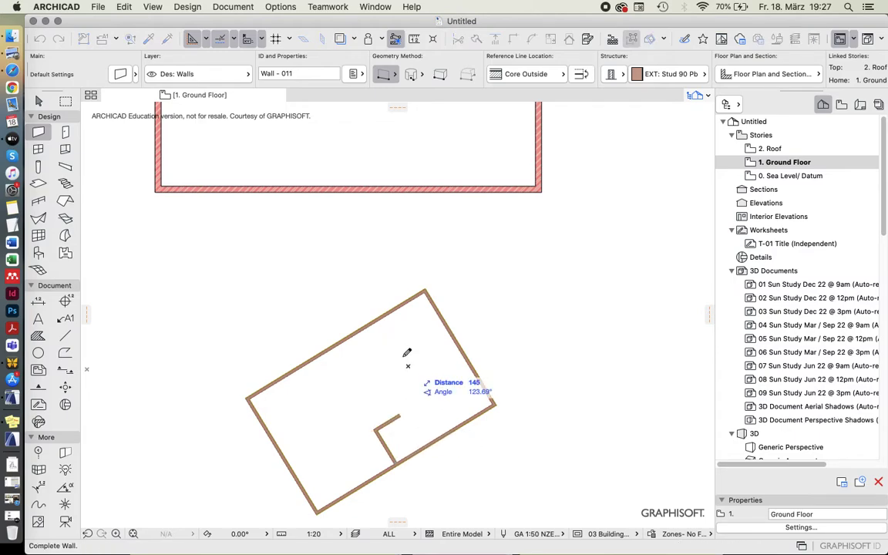
left_click(381, 316)
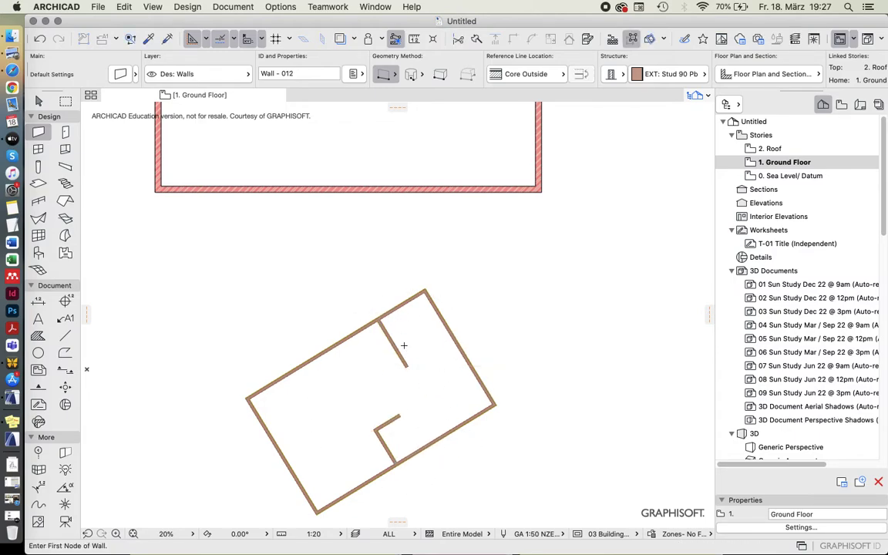
Step: Draw a slightly skewed partition about 1960 long inside the tilted building, running to its upper long wall beside the existing straight partition
scroll(404, 345, "down", 3)
scroll(404, 345, "up", 5)
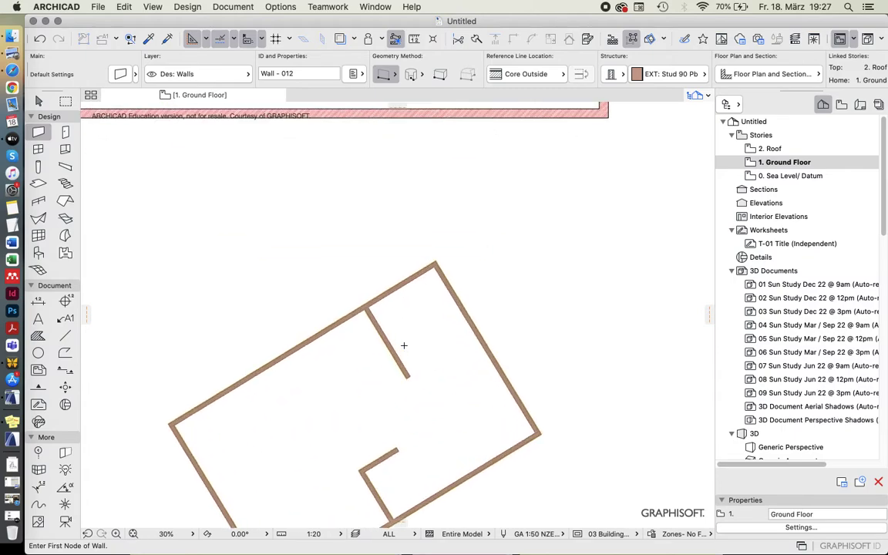
left_click(365, 409)
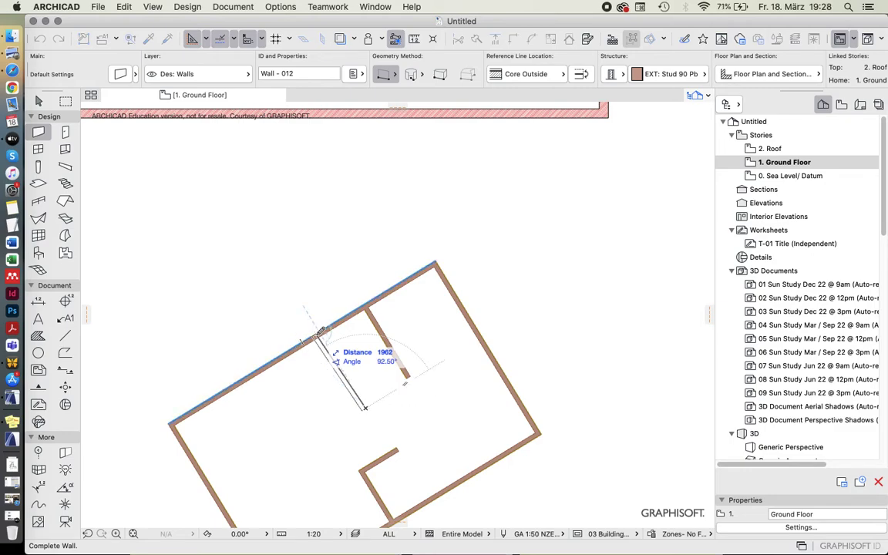
left_click(319, 331)
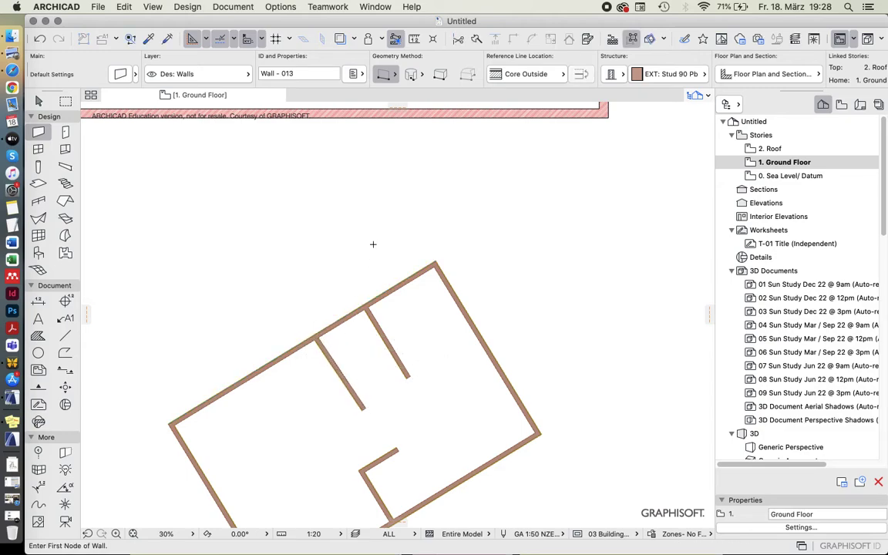
Step: Rotate the plan view graphically around the tilted building's lowest corner so its lower long wall lies horizontal, giving an orientation of 328.62°
scroll(373, 245, "down", 5)
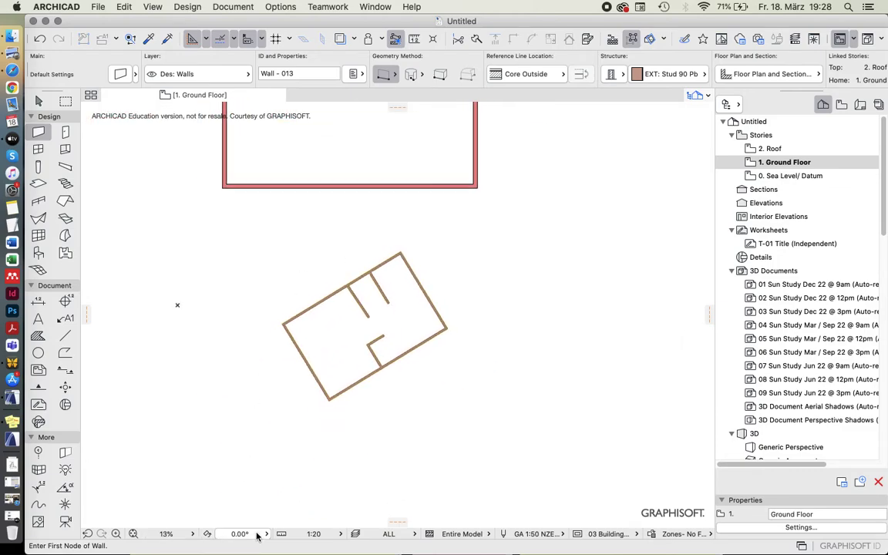
left_click(207, 535)
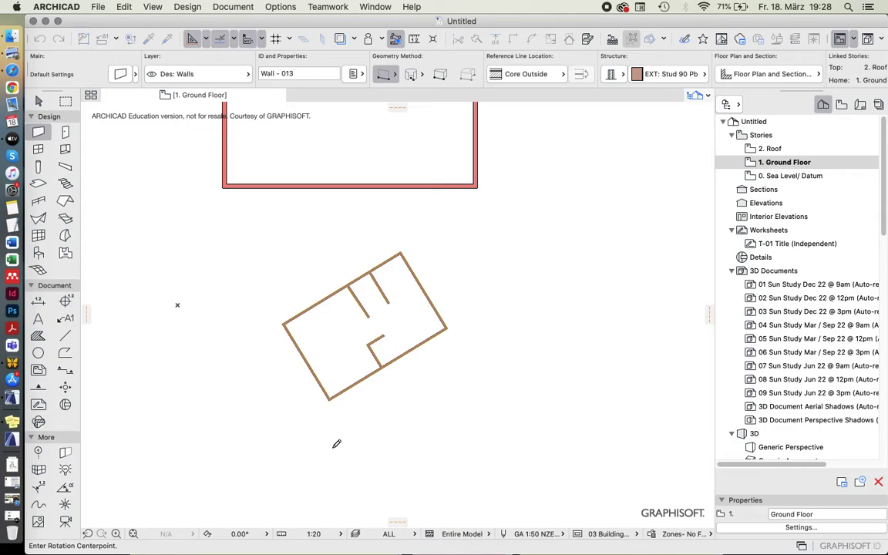
scroll(336, 444, "up", 5)
scroll(336, 444, "down", 3)
left_click(327, 379)
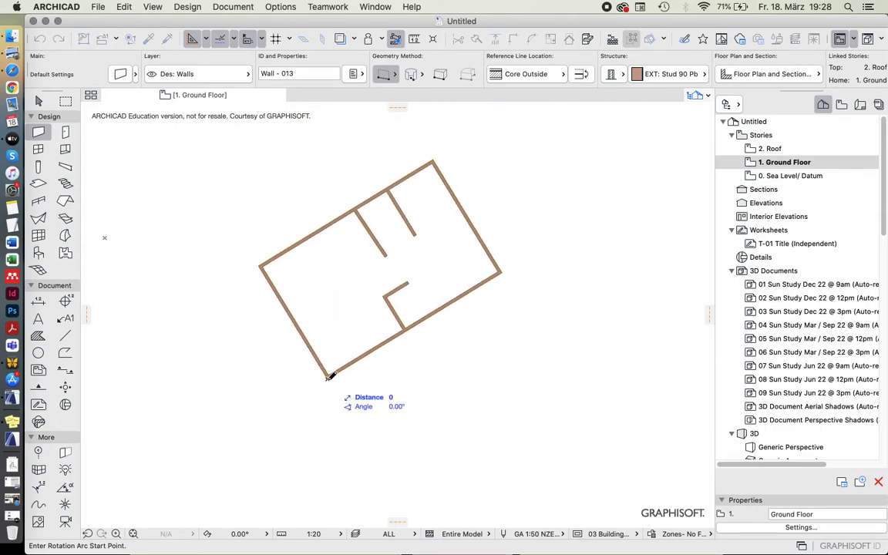
left_click(509, 271)
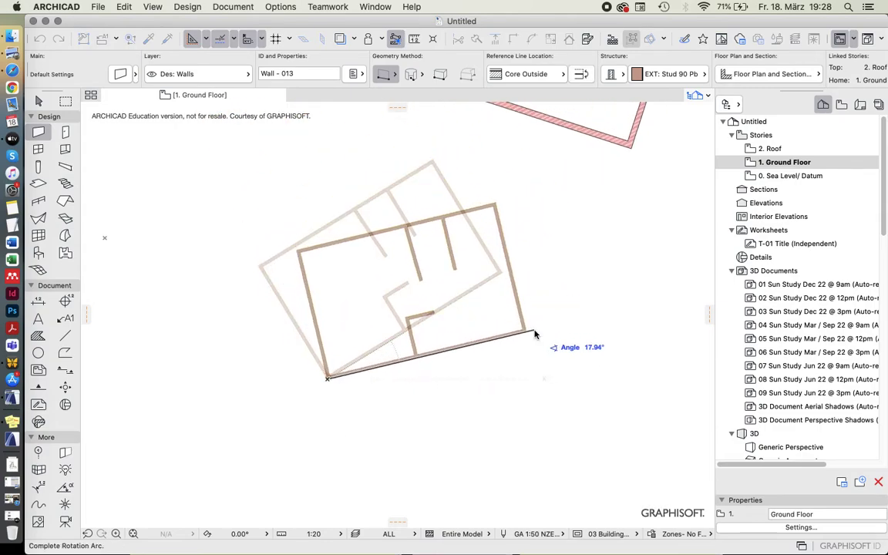
left_click(648, 379)
Step: Add a short vertical partition from the stud building's upper wall and a short horizontal partition from its left wall in the rotated view
scroll(473, 313, "up", 5)
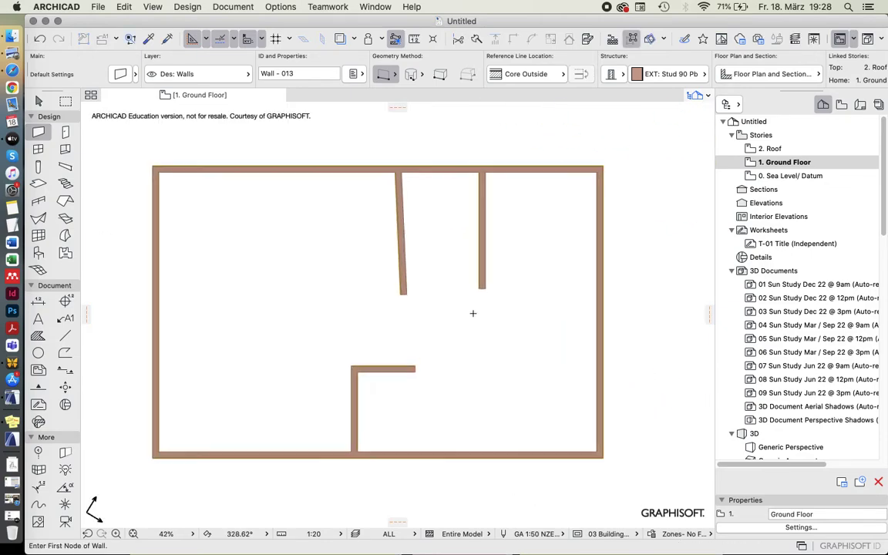
scroll(473, 313, "down", 2)
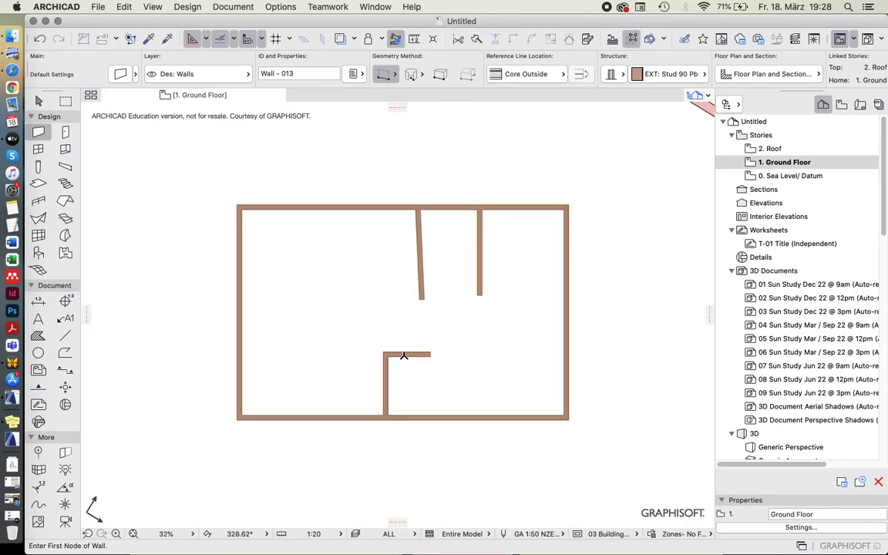
left_click(327, 267)
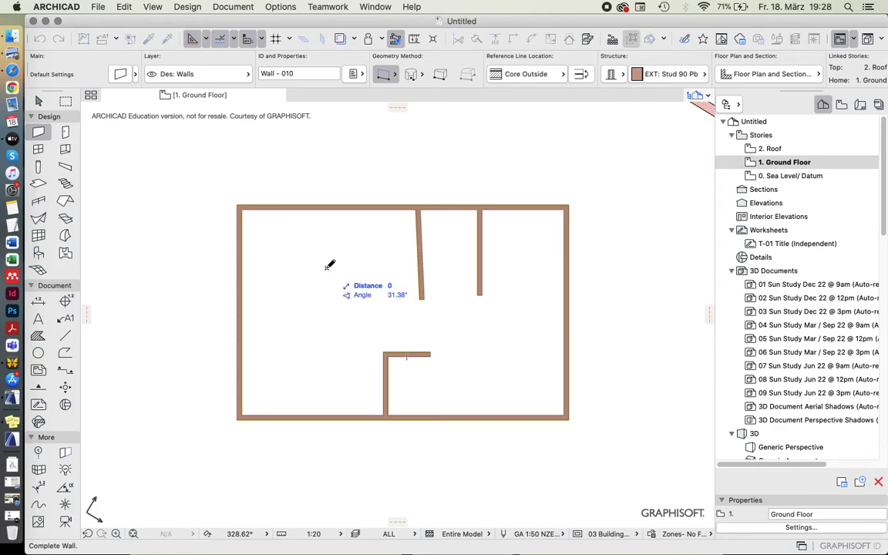
left_click(326, 208)
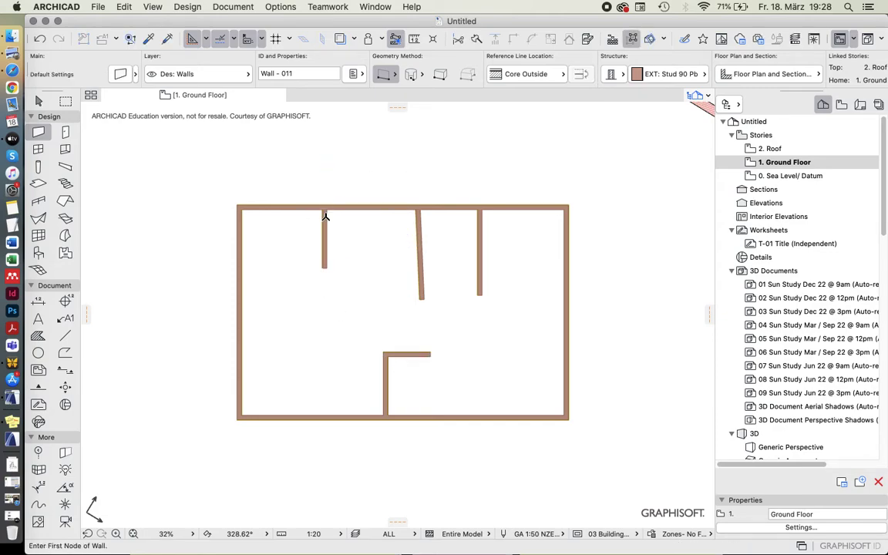
left_click(307, 333)
left_click(243, 333)
Step: Leave the Wall tool for the Arrow tool and reset the plan view orientation to 0.00°
scroll(243, 333, "down", 5)
scroll(282, 334, "up", 3)
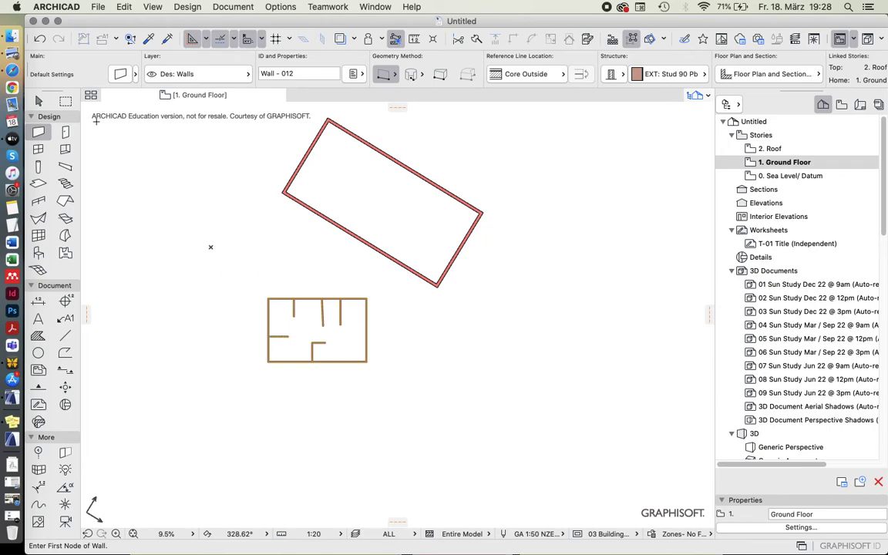
left_click(38, 101)
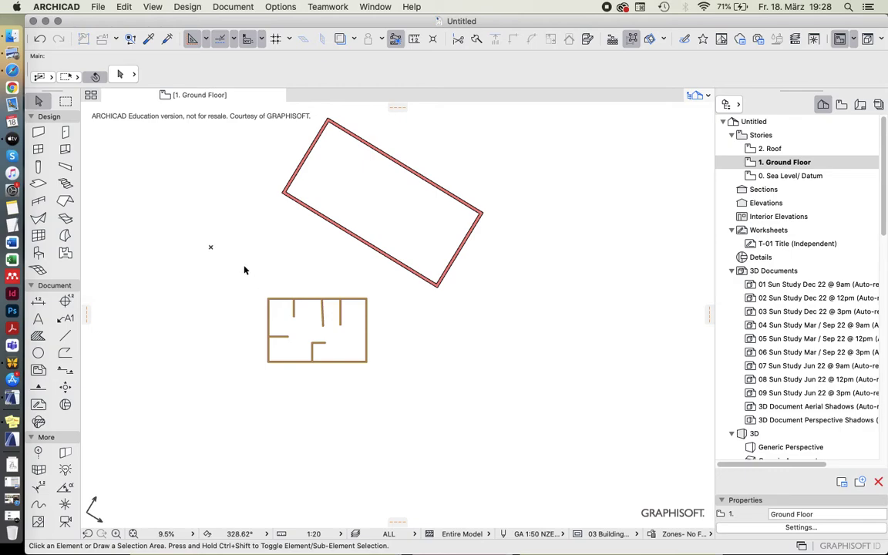
left_click(260, 541)
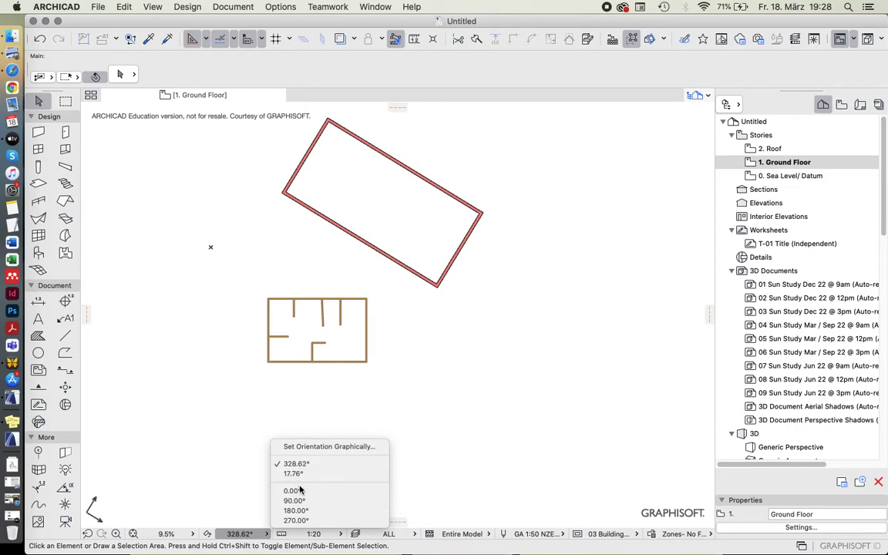
left_click(300, 494)
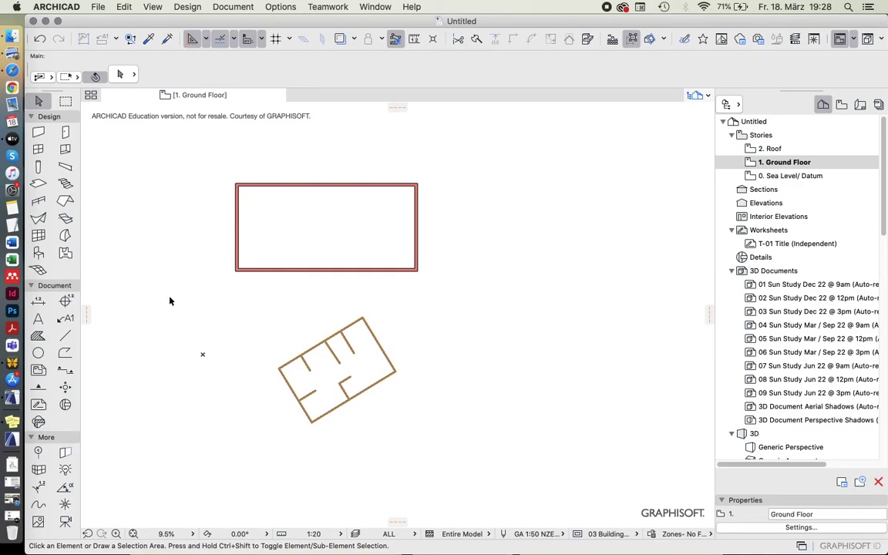
Step: Select all walls of the tilted stud building below the brick rectangle and delete them
left_click_drag(283, 308, 422, 439)
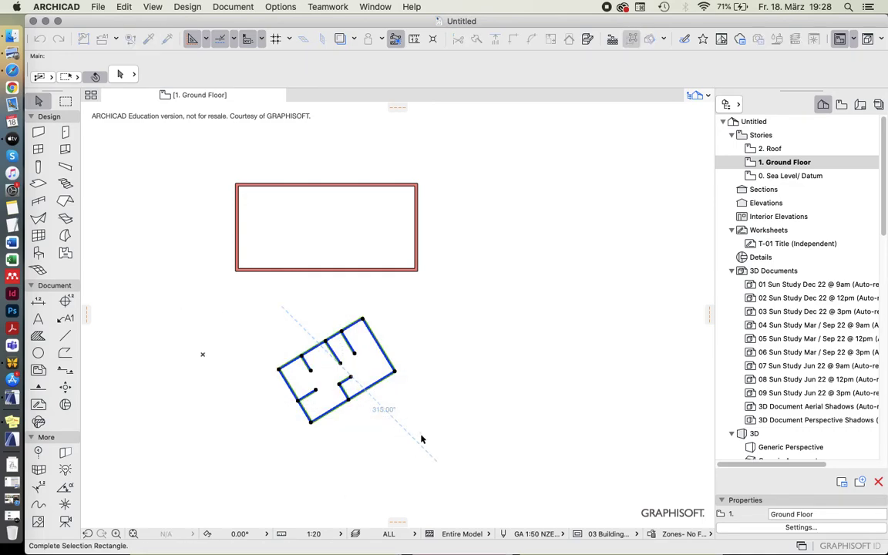
key("Delete")
scroll(441, 437, "down", 1)
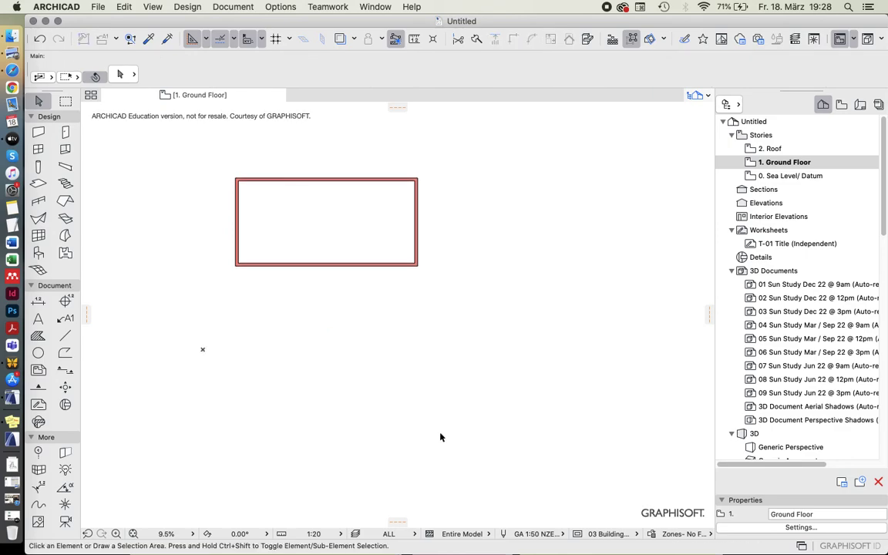
scroll(349, 312, "up", 4)
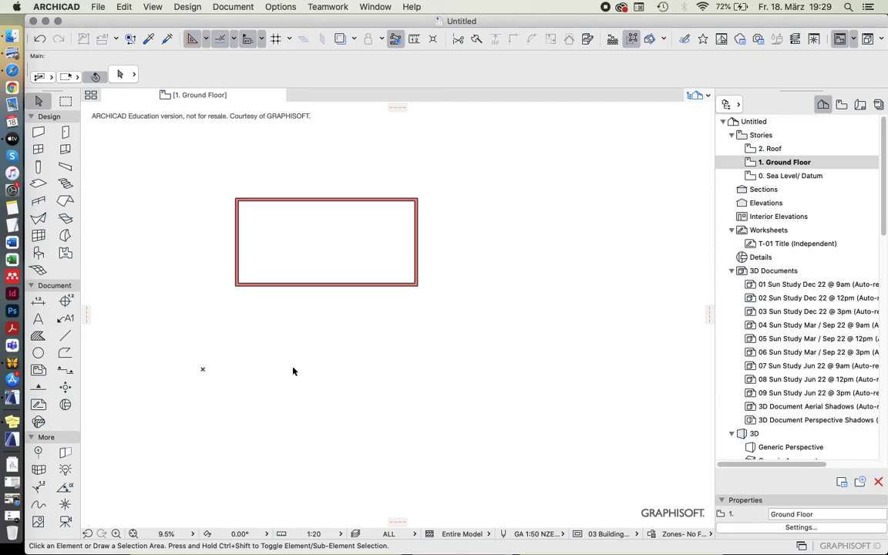
left_click(203, 372)
scroll(341, 347, "down", 3)
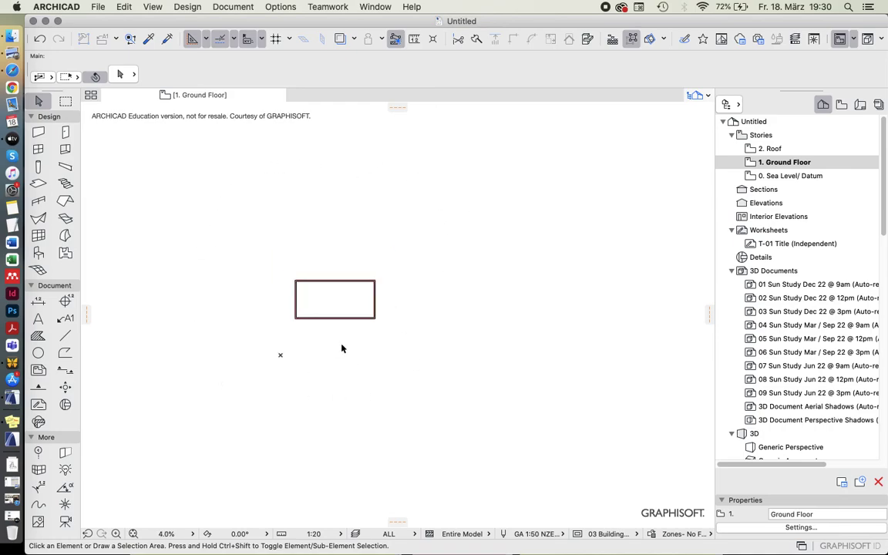
scroll(273, 324, "up", 5)
scroll(274, 323, "down", 1)
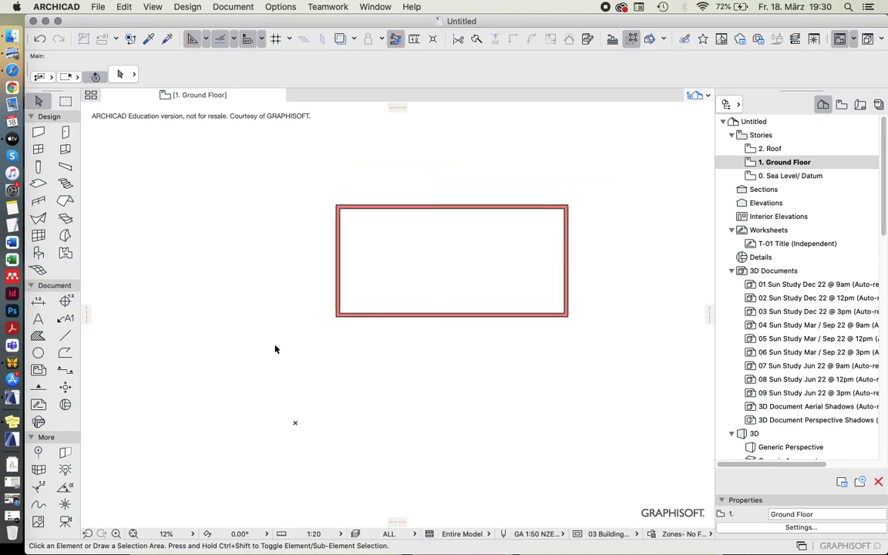
scroll(275, 349, "down", 2)
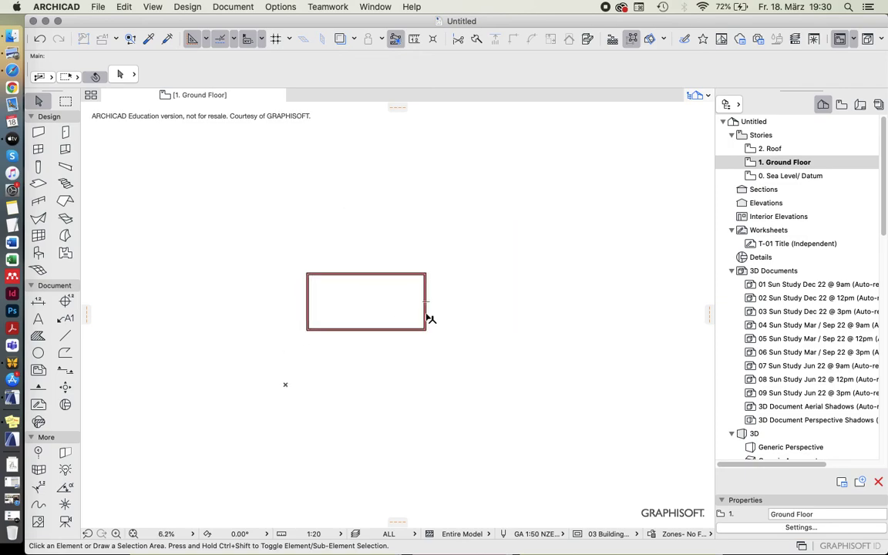
scroll(426, 317, "up", 2)
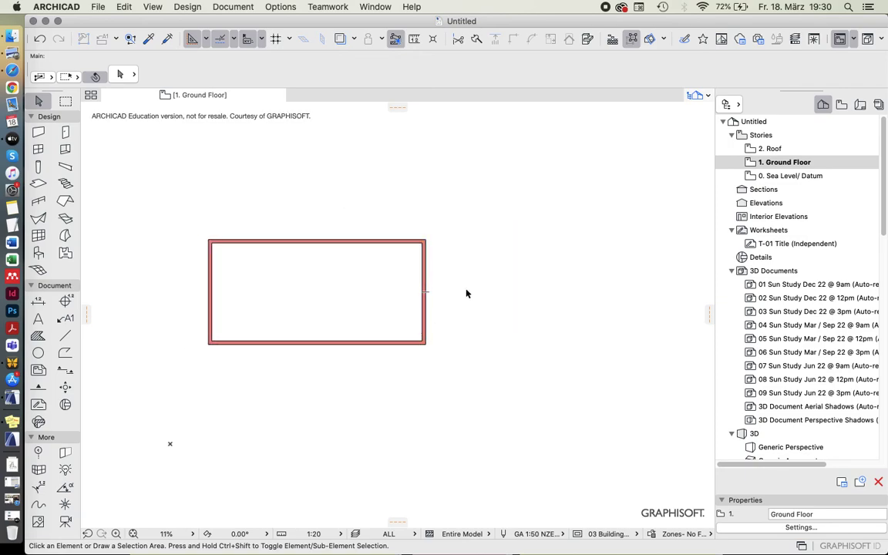